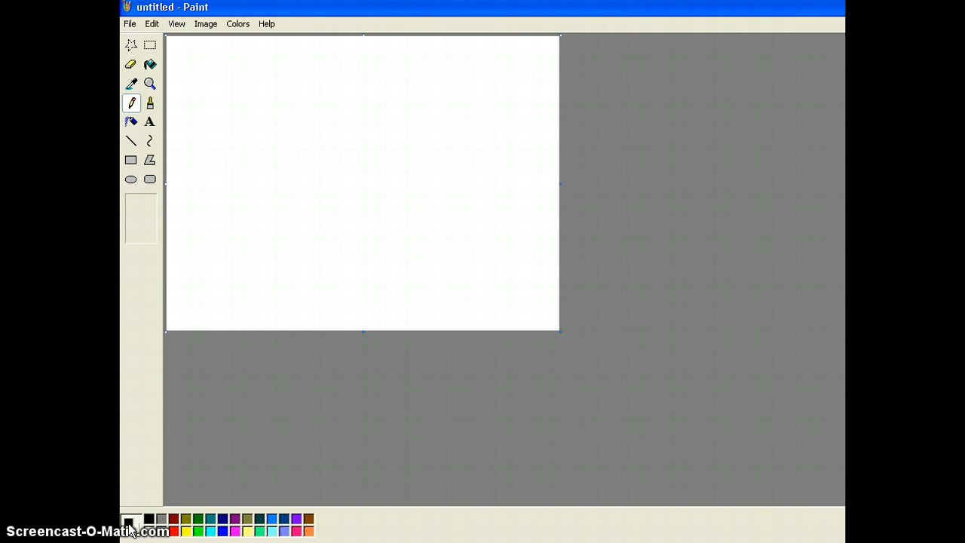
Step: Draw two black cloud outlines with the Pencil, one near the upper left and one near the upper right of the canvas
left_click(173, 531)
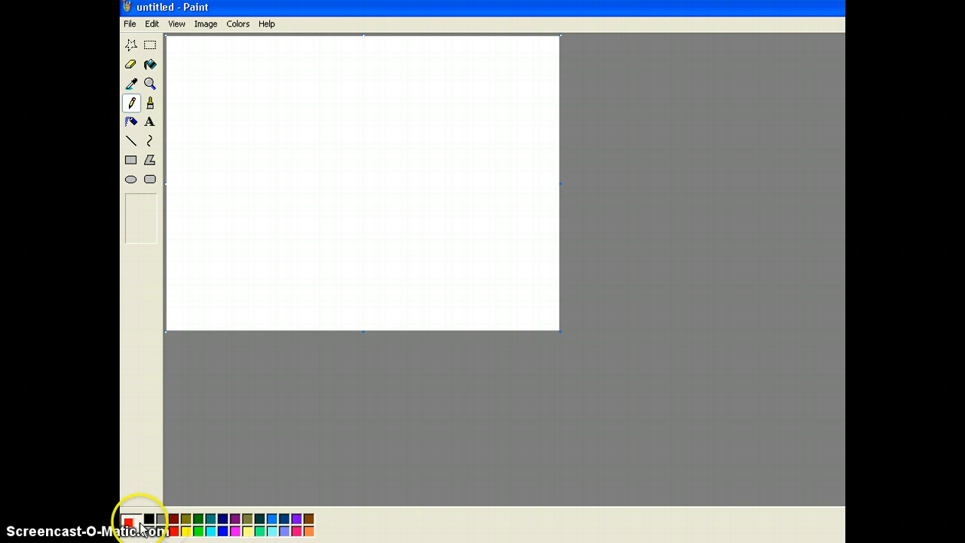
left_click(197, 519)
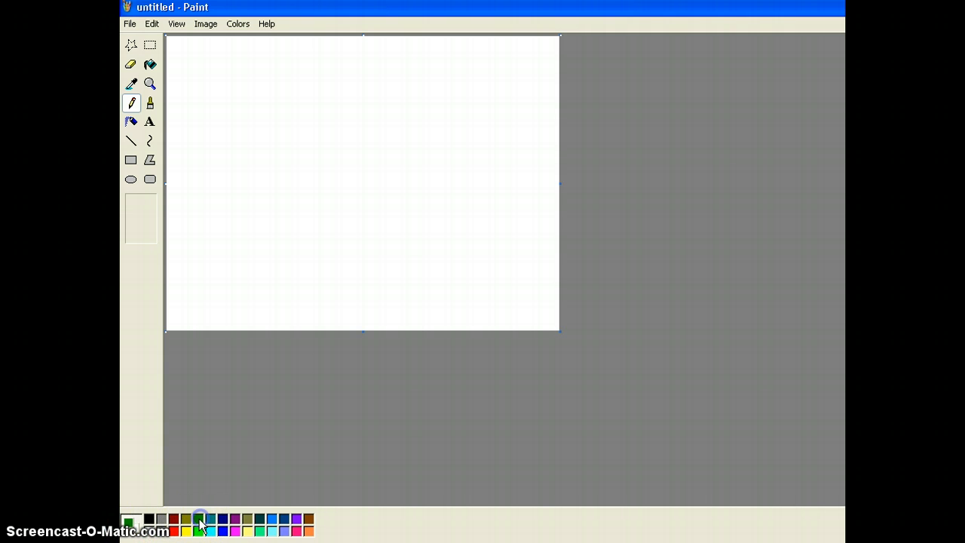
left_click(150, 519)
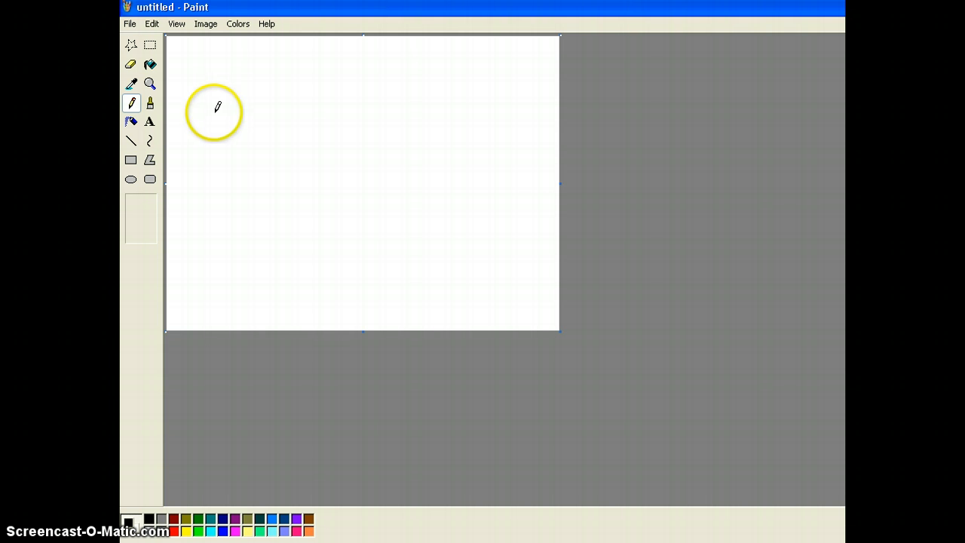
mouse_move(214, 113)
left_mouse_down()
mouse_move(208, 94)
mouse_move(219, 75)
mouse_move(259, 54)
mouse_move(282, 65)
mouse_move(284, 89)
mouse_move(249, 113)
left_mouse_up()
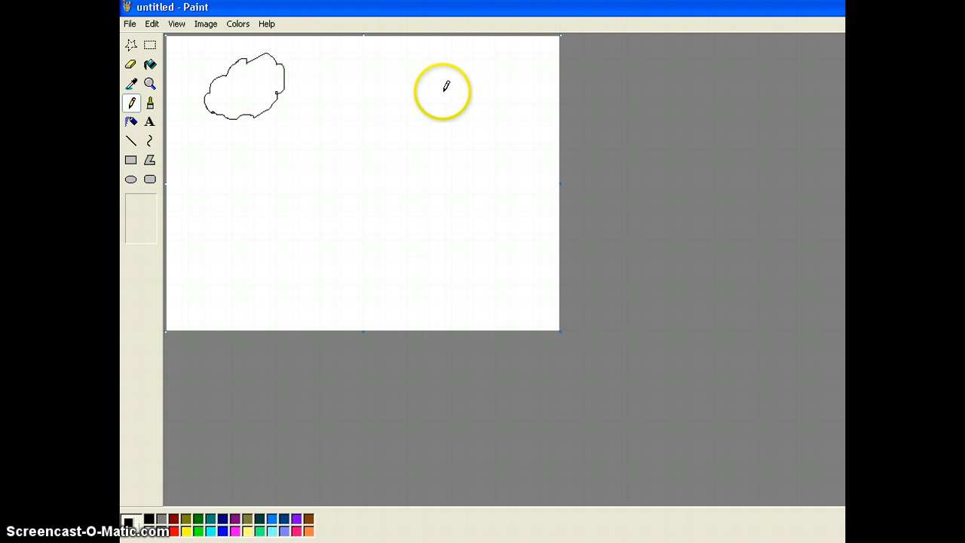
mouse_move(437, 92)
left_mouse_down()
mouse_move(461, 62)
mouse_move(515, 72)
mouse_move(506, 104)
mouse_move(469, 111)
mouse_move(438, 88)
left_mouse_up()
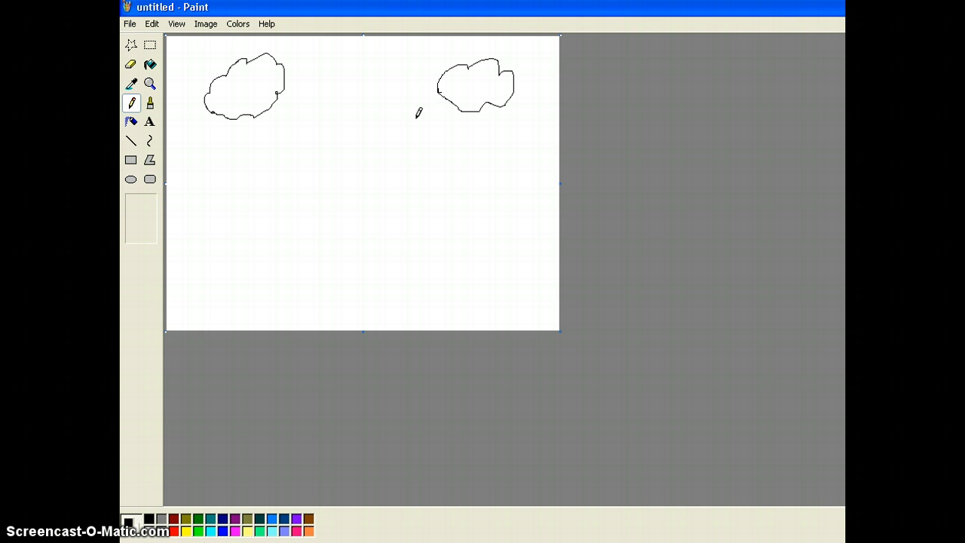
Step: Draw a thick black ground line across the full canvas width with the Brush, about two thirds down
left_click(151, 105)
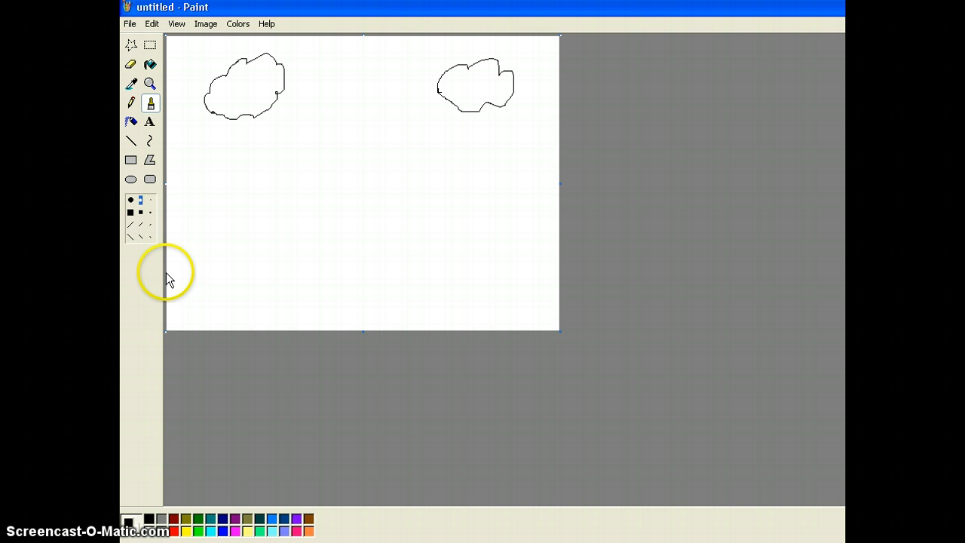
left_click_drag(168, 270, 561, 272)
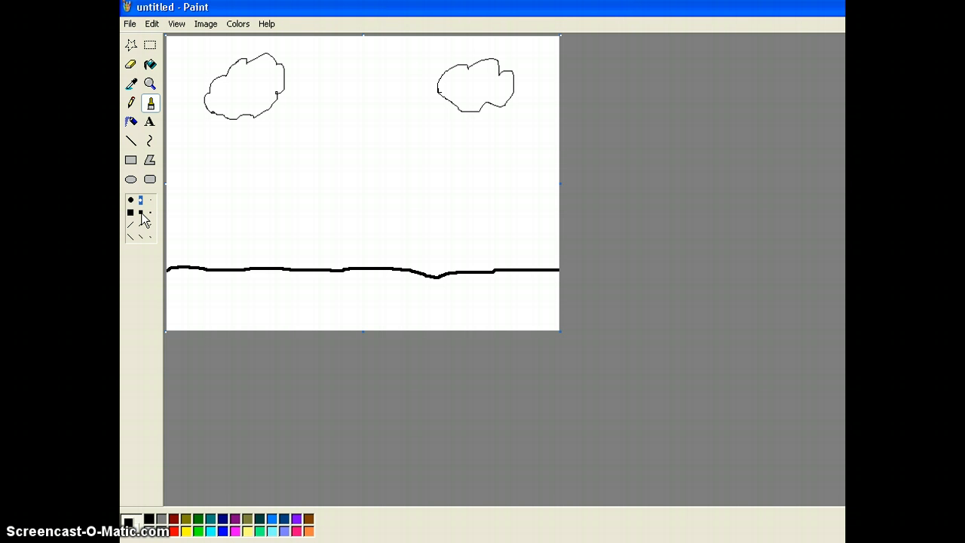
Step: Spray dark green grass over the area below the ground line with the Airbrush at its largest size
left_click(131, 104)
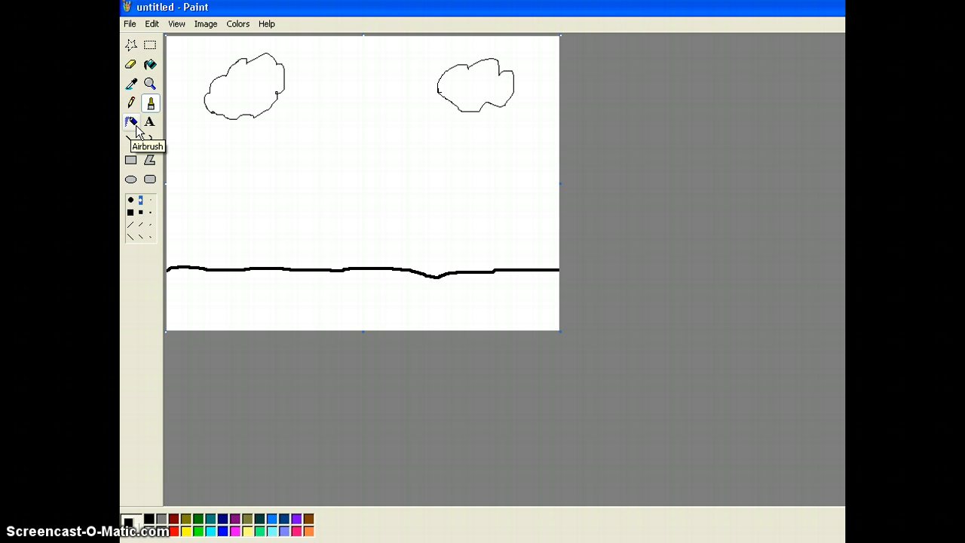
left_click(132, 122)
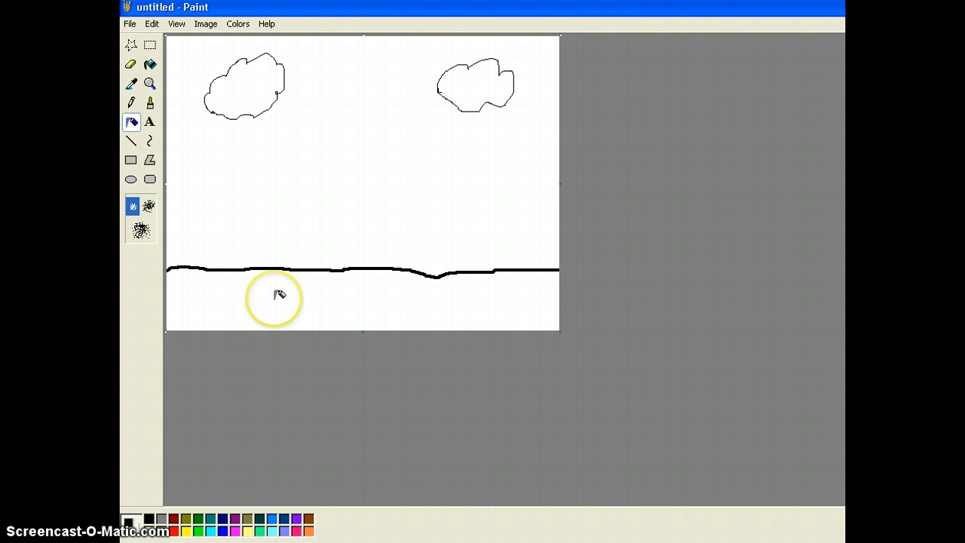
left_click(198, 520)
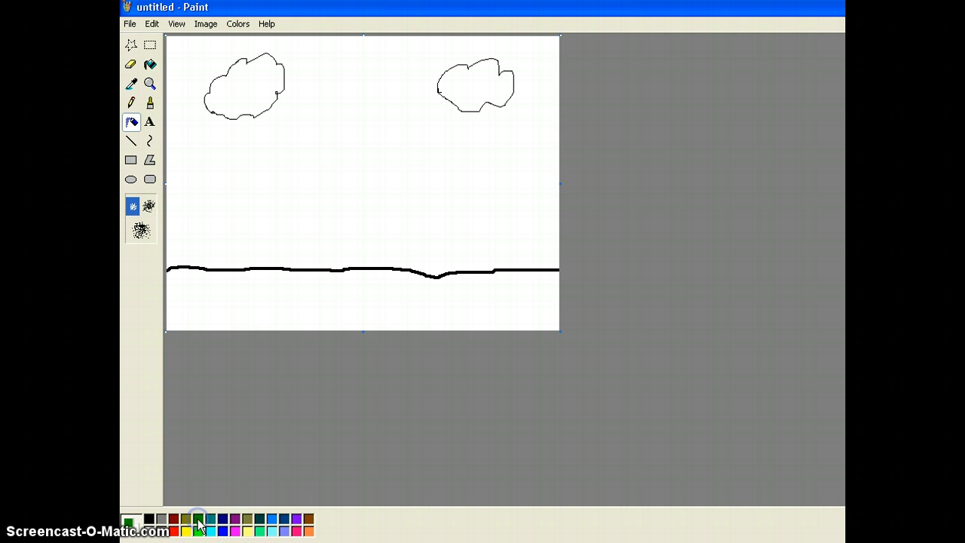
left_click(207, 292)
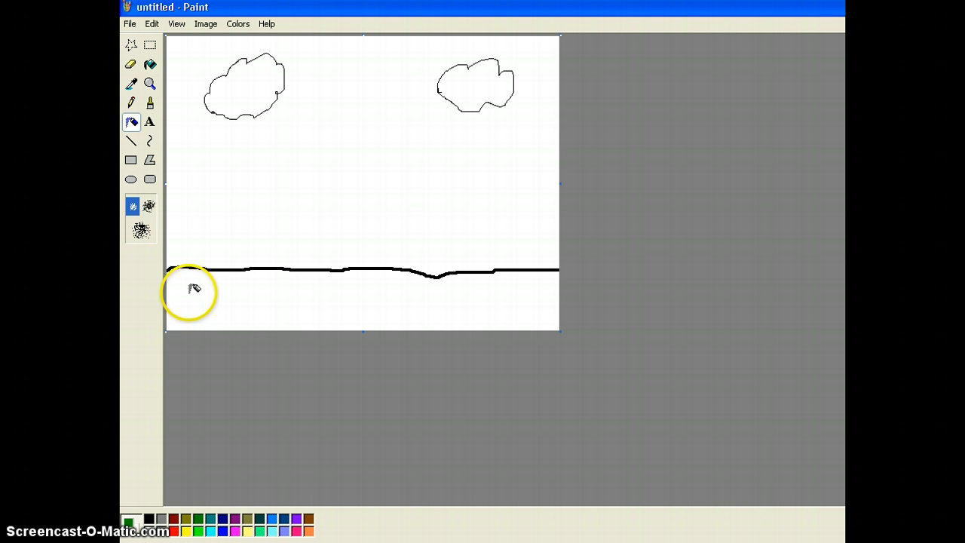
mouse_move(189, 294)
left_mouse_down()
mouse_move(257, 296)
mouse_move(200, 305)
mouse_move(252, 300)
mouse_move(207, 289)
mouse_move(280, 288)
mouse_move(198, 283)
left_mouse_up()
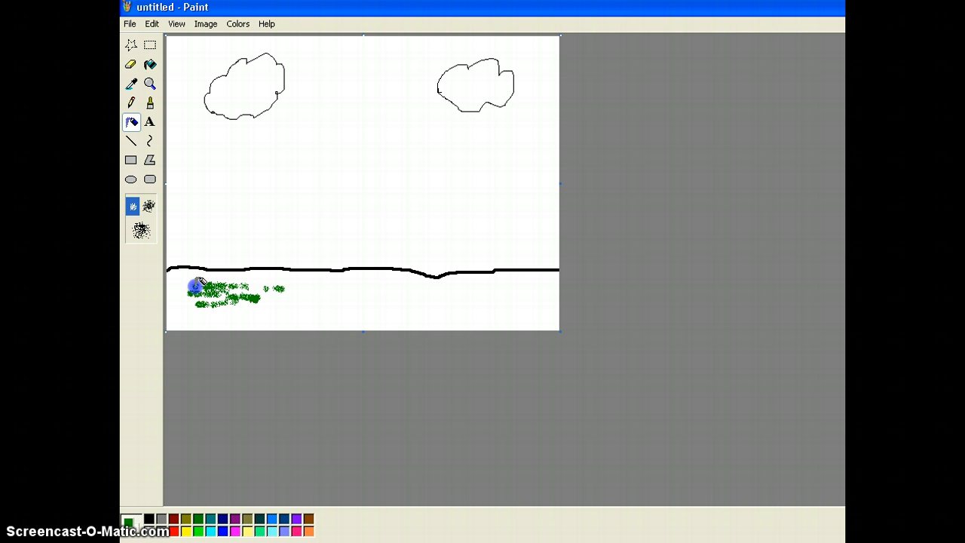
left_click(141, 231)
mouse_move(222, 290)
left_mouse_down()
mouse_move(181, 282)
mouse_move(178, 302)
mouse_move(190, 319)
mouse_move(218, 322)
mouse_move(404, 320)
left_mouse_up()
mouse_move(497, 312)
left_mouse_down()
mouse_move(552, 321)
mouse_move(553, 280)
mouse_move(448, 292)
mouse_move(212, 272)
mouse_move(248, 326)
mouse_move(274, 325)
mouse_move(299, 303)
mouse_move(233, 299)
mouse_move(402, 297)
mouse_move(340, 282)
mouse_move(471, 315)
mouse_move(449, 317)
mouse_move(401, 312)
mouse_move(530, 289)
mouse_move(488, 280)
mouse_move(473, 284)
mouse_move(520, 305)
mouse_move(549, 305)
mouse_move(411, 313)
mouse_move(537, 313)
mouse_move(386, 329)
mouse_move(286, 294)
mouse_move(328, 293)
mouse_move(287, 287)
mouse_move(389, 291)
mouse_move(372, 300)
mouse_move(213, 304)
mouse_move(255, 309)
mouse_move(278, 304)
mouse_move(189, 287)
left_mouse_up()
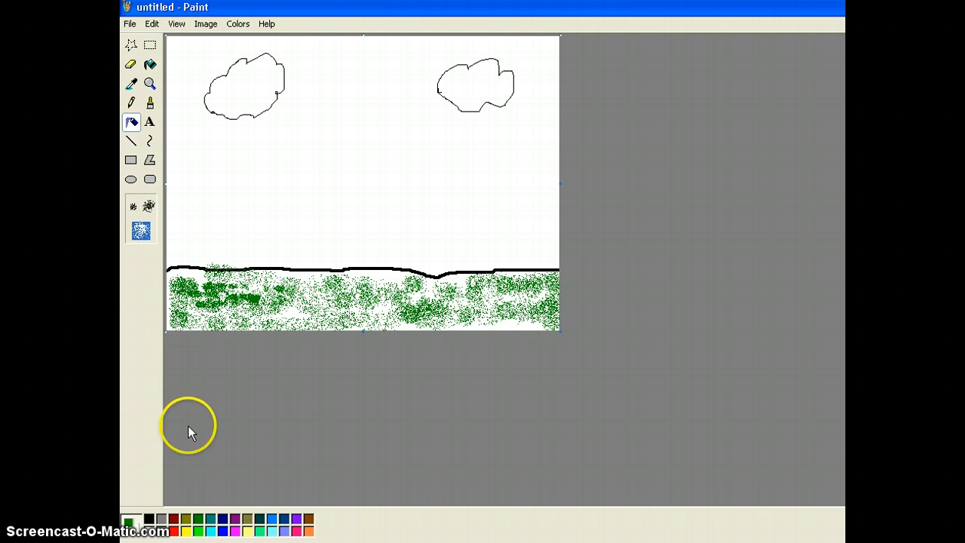
Step: Draw a brown tree trunk outline from two vertical lines joined at the top with the Line tool
left_click(309, 519)
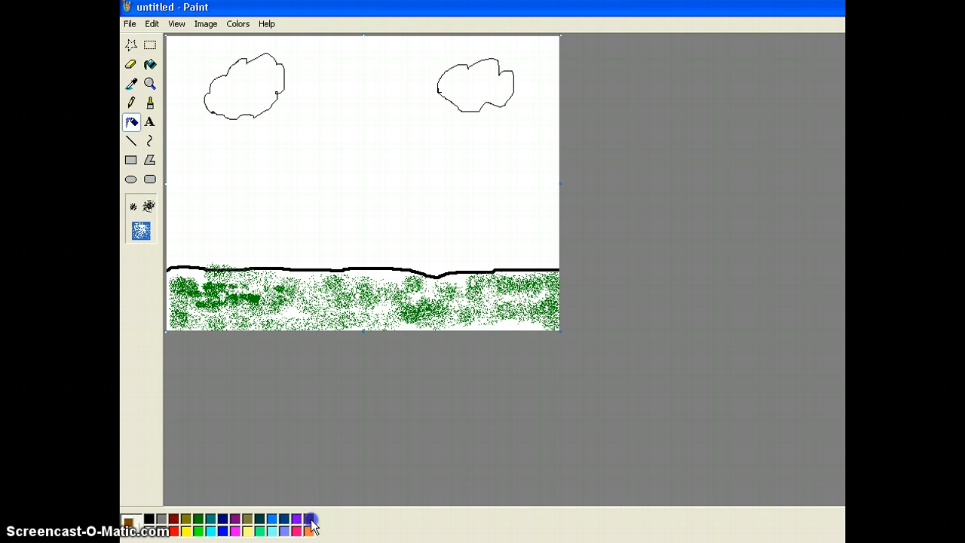
left_click(131, 142)
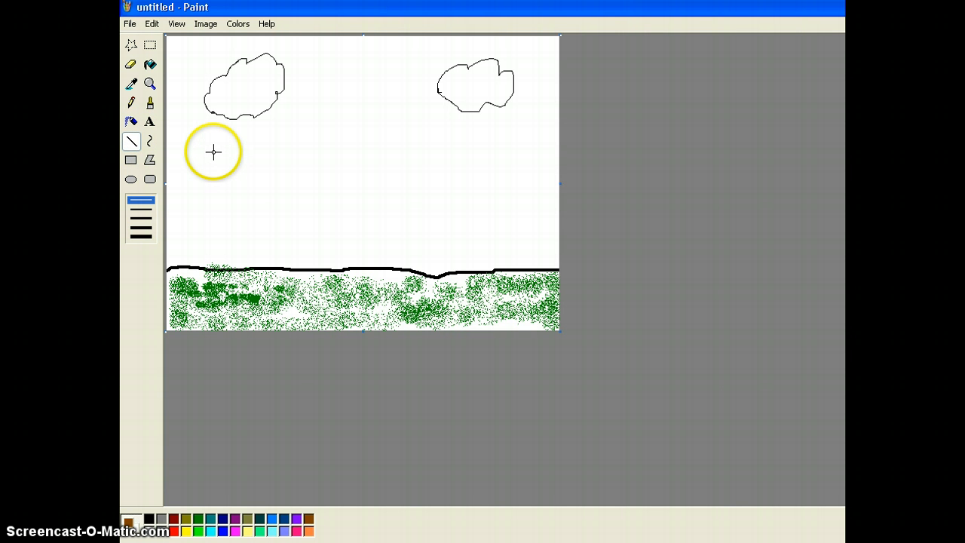
left_click_drag(214, 153, 214, 265)
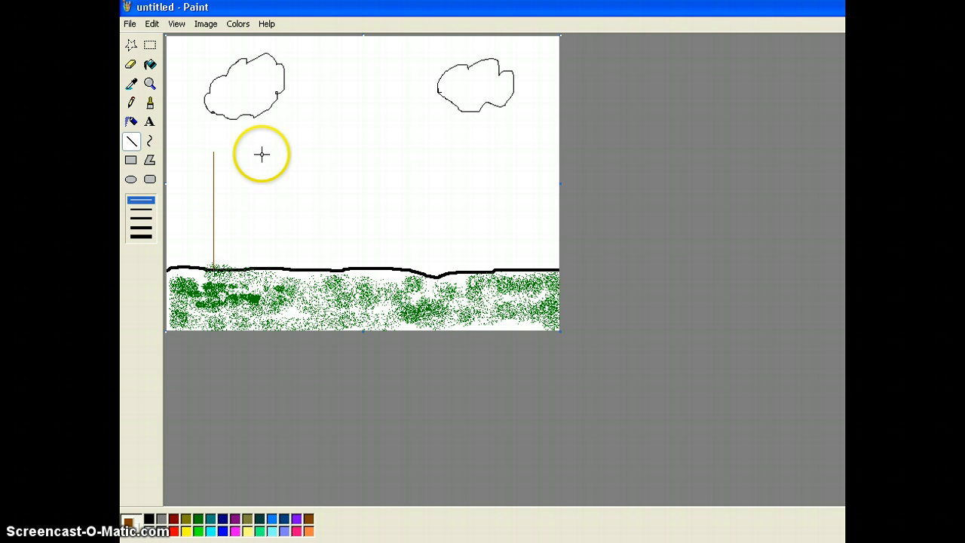
left_click_drag(252, 154, 252, 245)
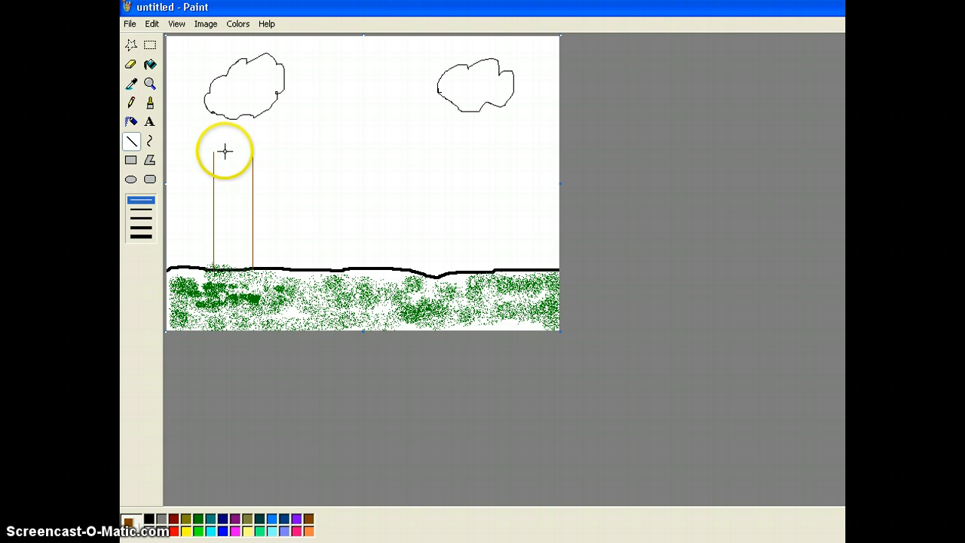
left_click_drag(214, 152, 254, 154)
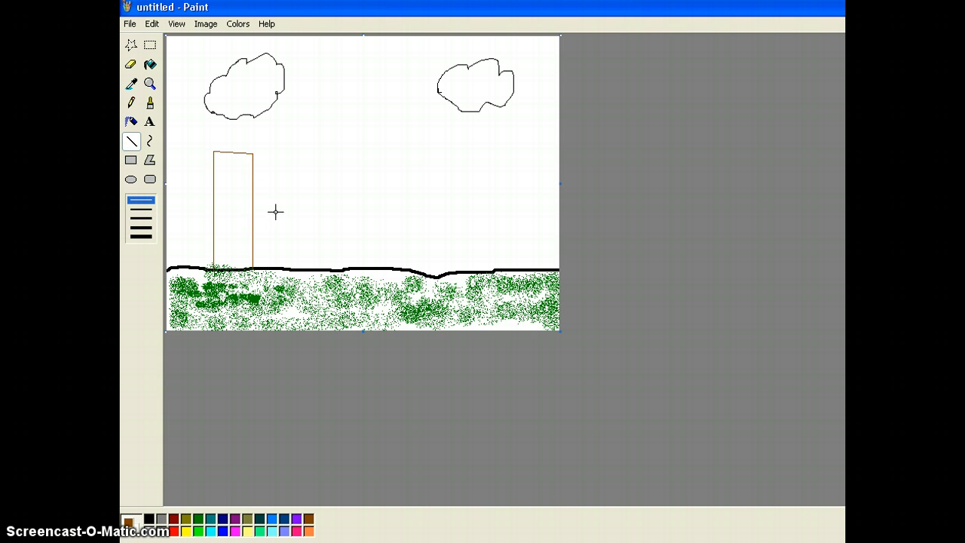
Step: Draw a red rectangle outline about 135 by 70 pixels in the middle of the canvas as the truck body
left_click(131, 159)
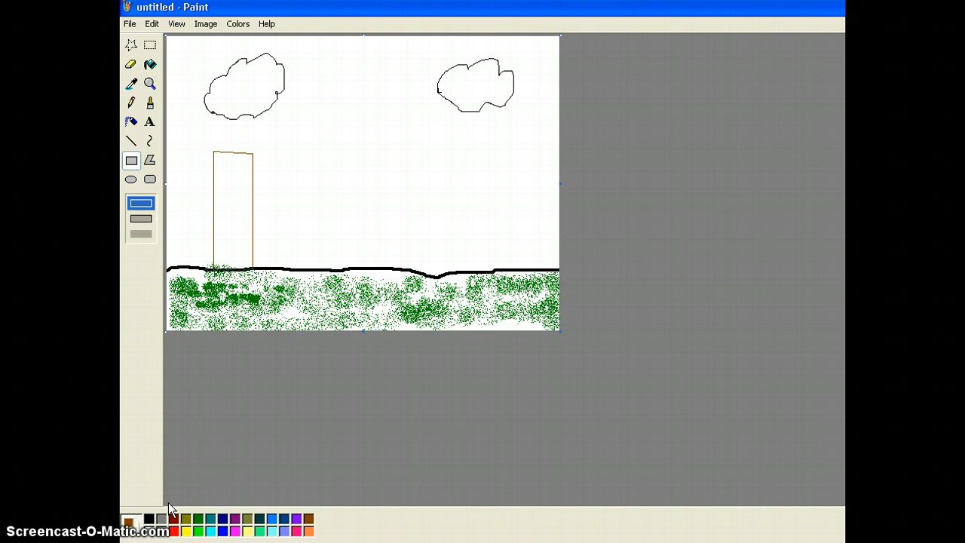
left_click(174, 531)
left_click(175, 531)
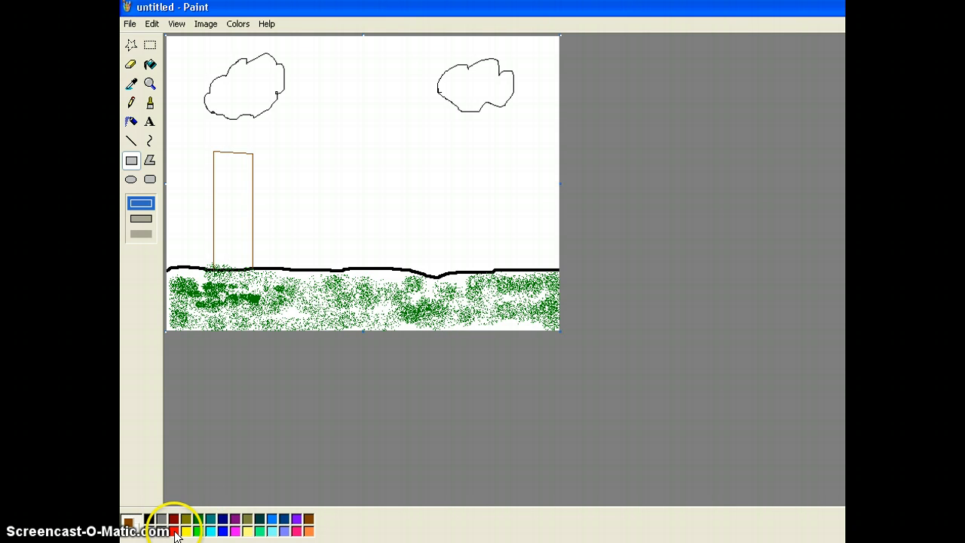
right_click(174, 531)
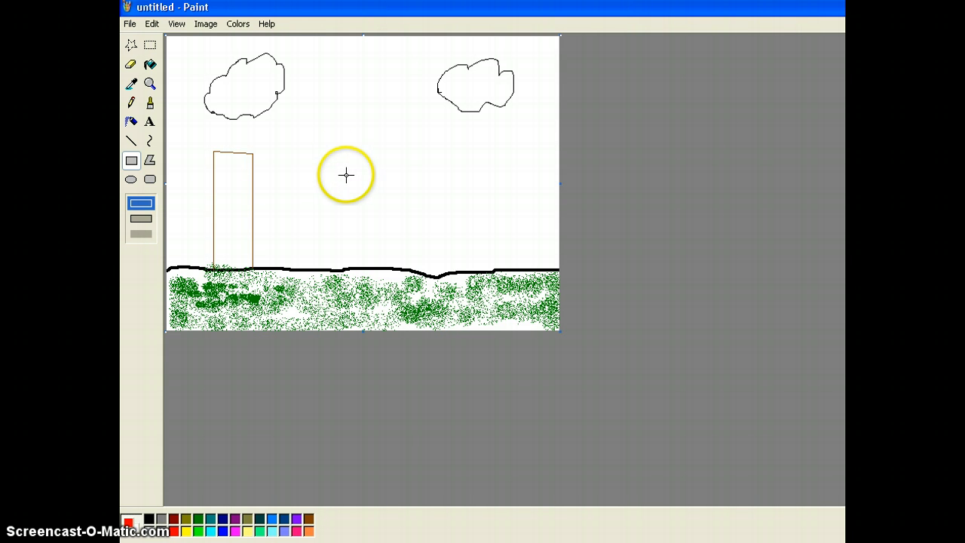
left_click_drag(334, 159, 462, 226)
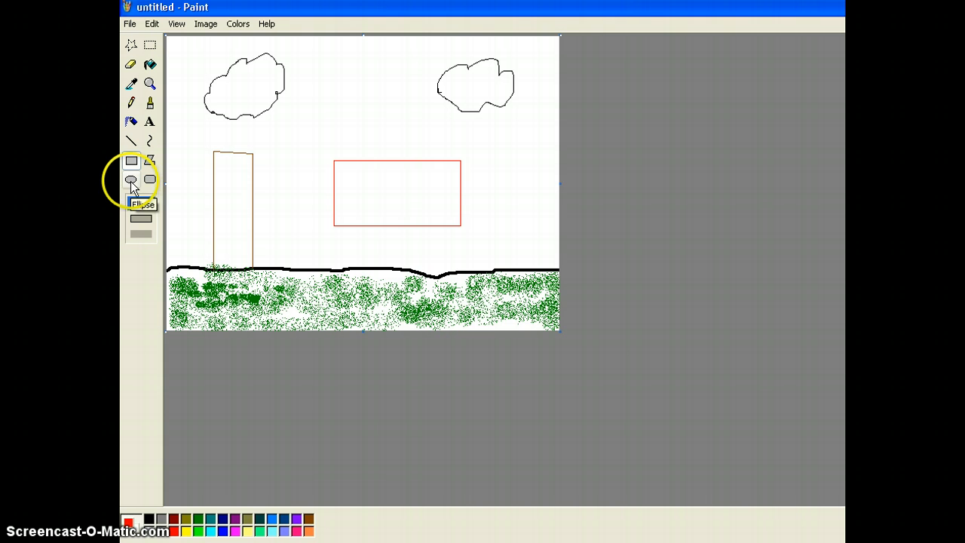
Step: Draw two black circular wheels under the red rectangle with the Ellipse tool
left_click(160, 519)
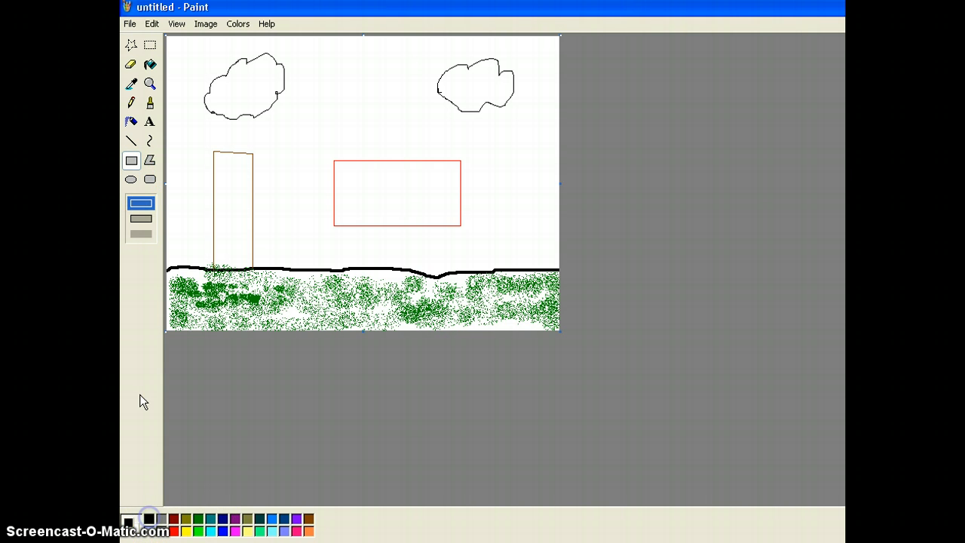
left_click(132, 180)
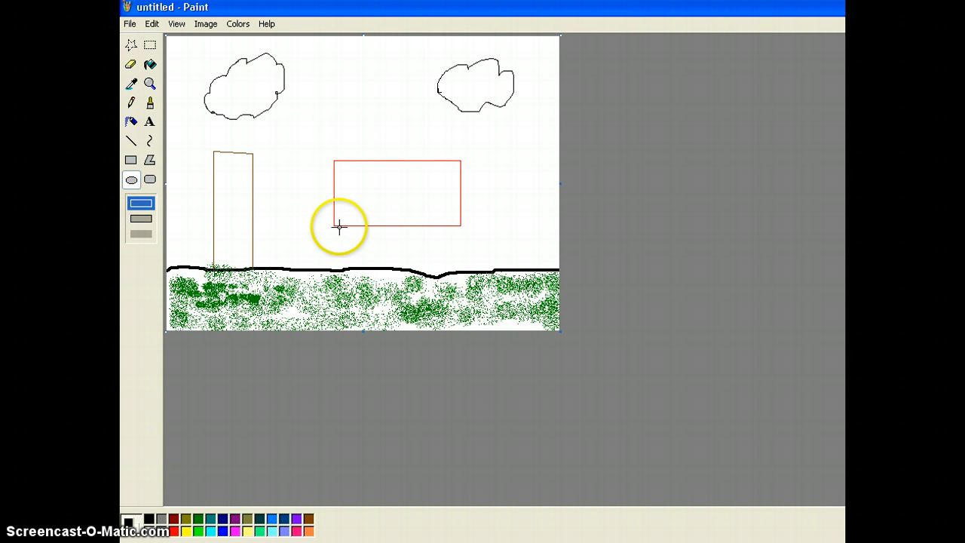
mouse_move(338, 226)
left_mouse_down()
mouse_move(359, 259)
mouse_move(376, 265)
left_mouse_up()
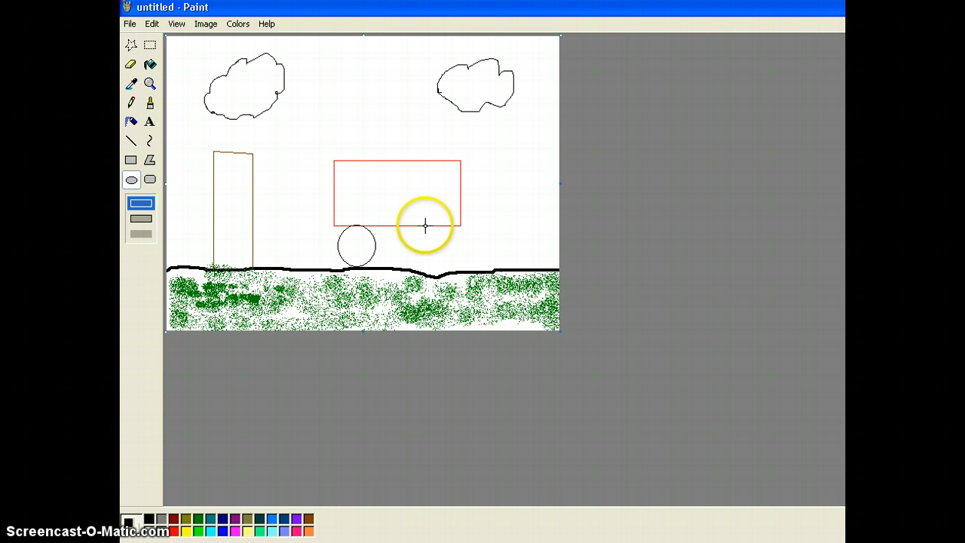
left_click_drag(426, 226, 460, 267)
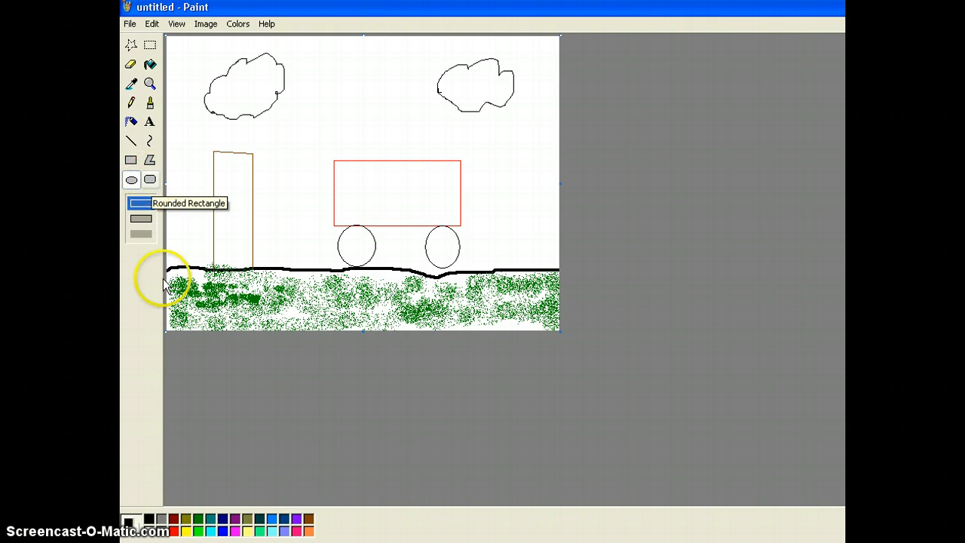
Step: Draw a red rounded-rectangle cab attached to the right side of the truck body
left_click(174, 532)
left_click(151, 184)
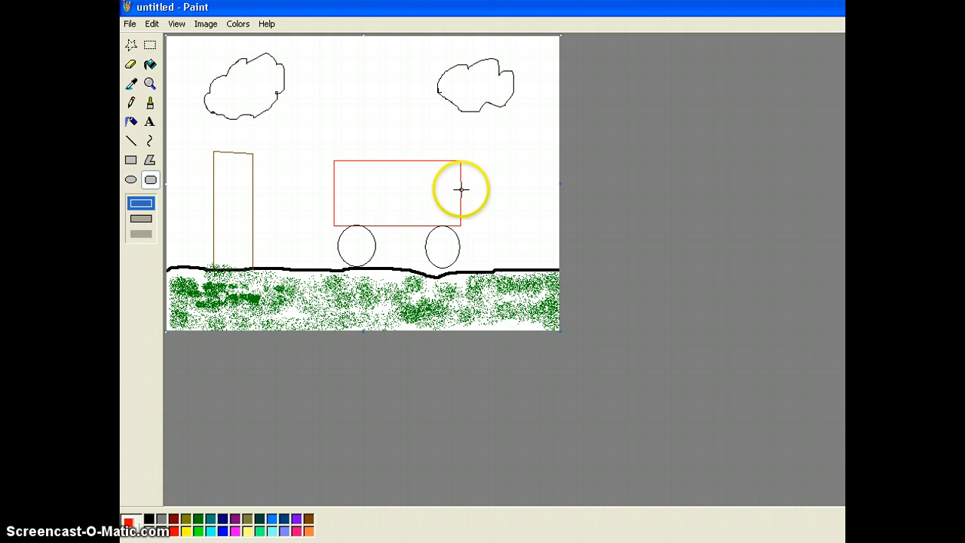
left_click_drag(461, 189, 511, 228)
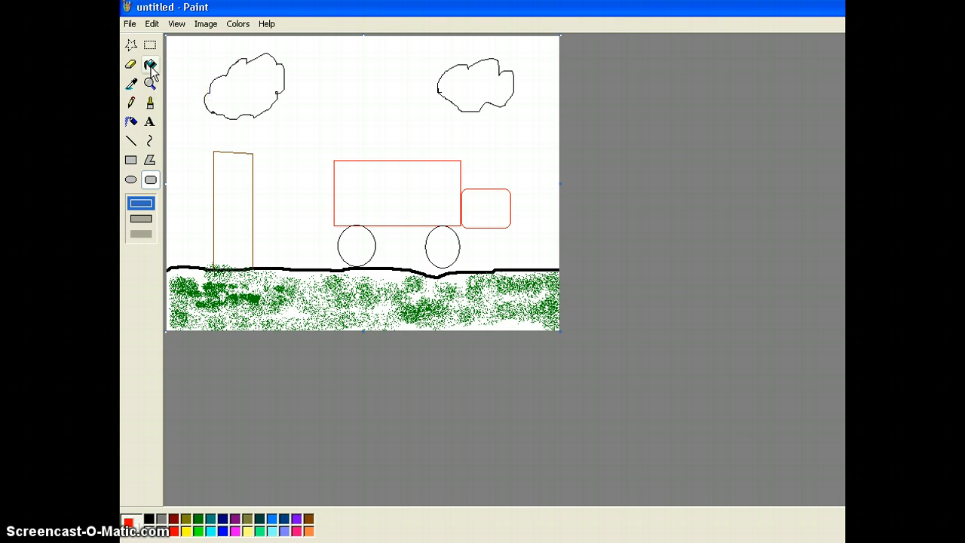
left_click(218, 455)
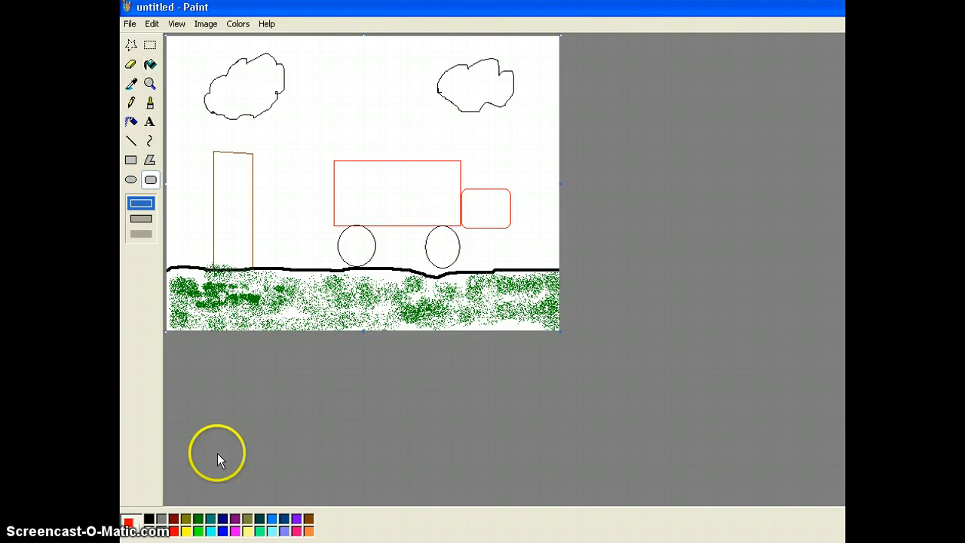
Step: Fill the tree trunk with brown using Fill With Color
left_click(308, 520)
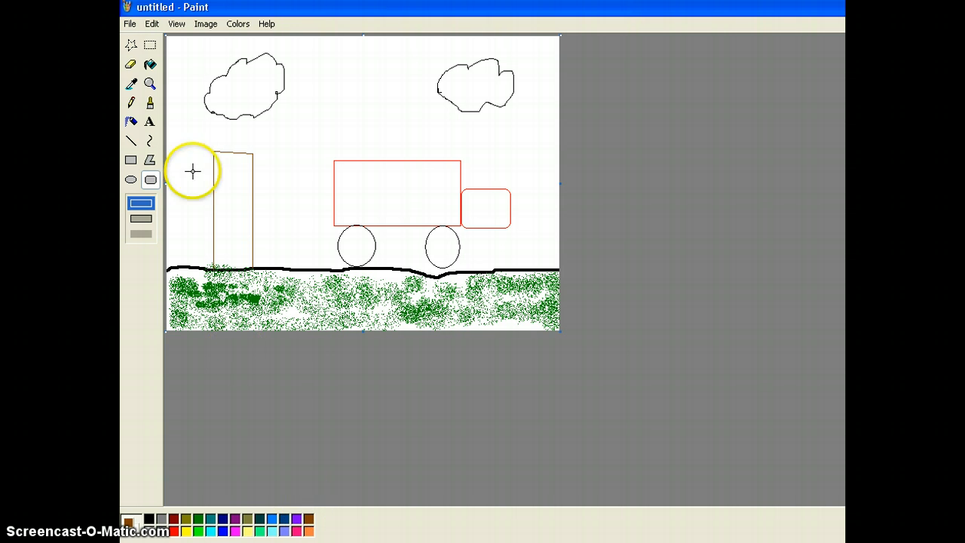
left_click(151, 64)
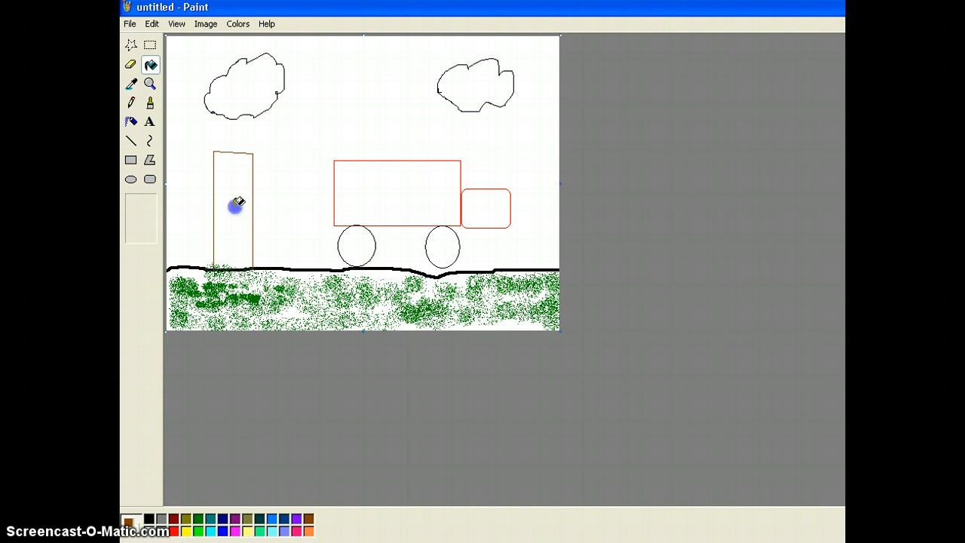
left_click(239, 202)
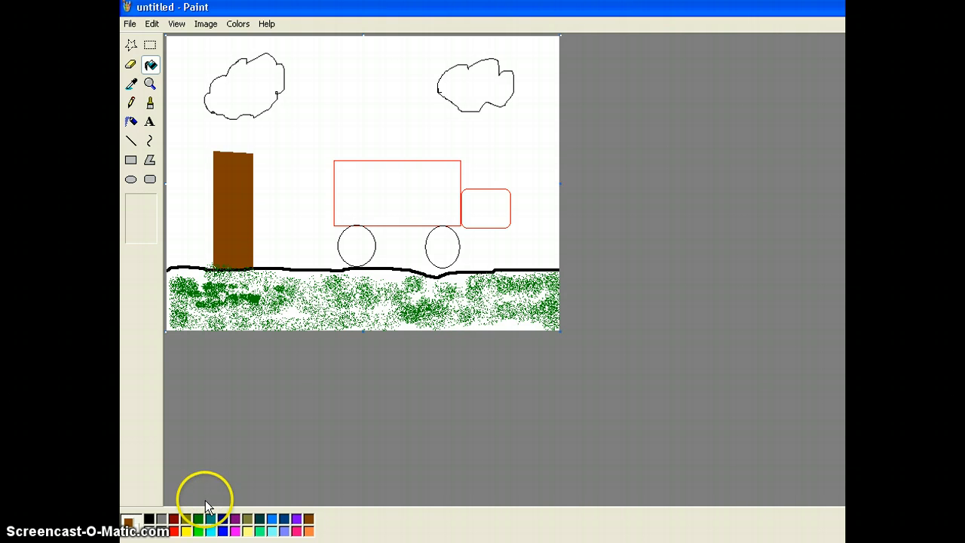
Step: Fill the truck body rectangle with pink
left_click(224, 532)
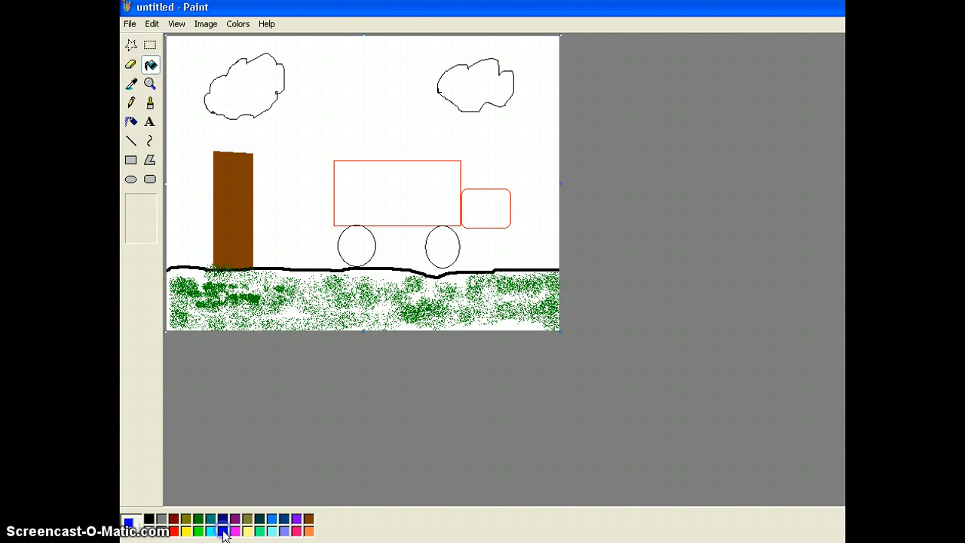
left_click(297, 531)
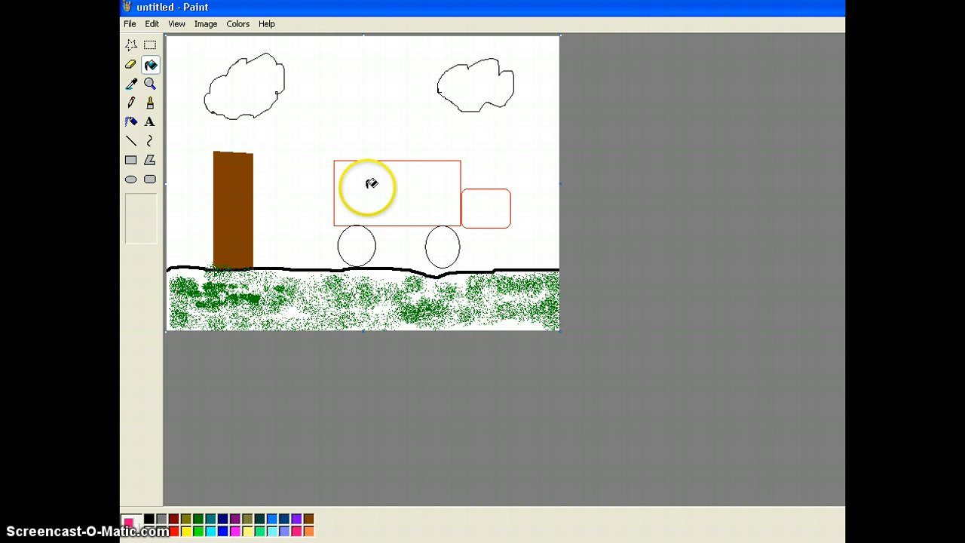
left_click(397, 188)
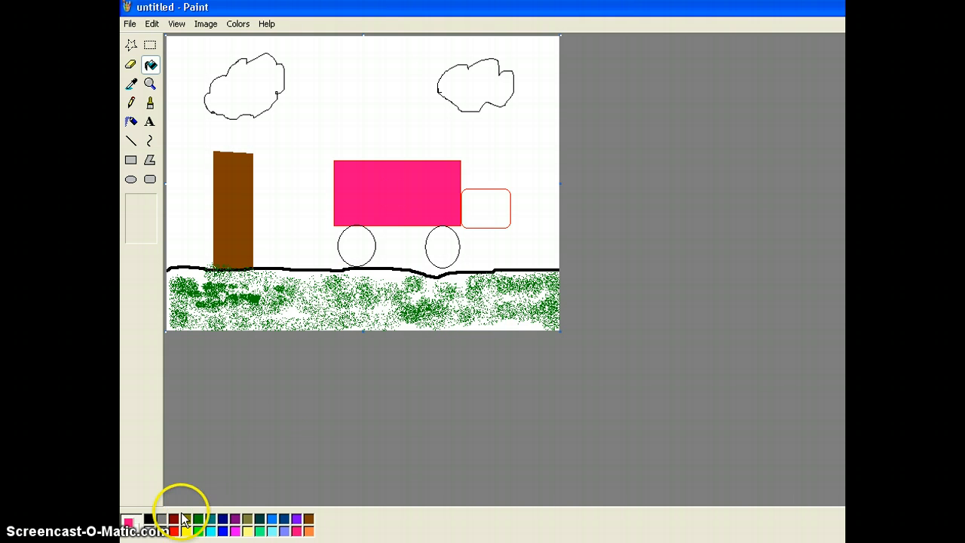
Step: Fill both truck wheels with black
left_click(149, 519)
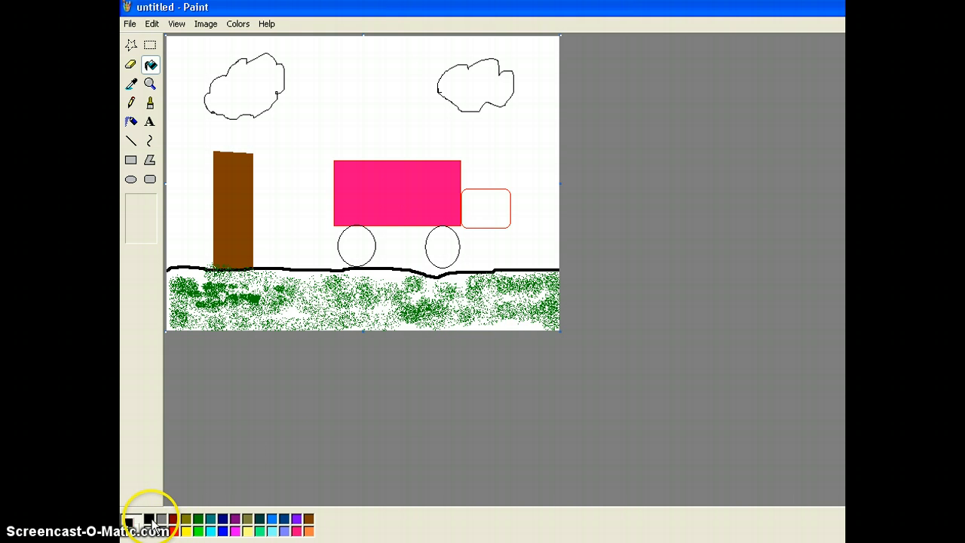
left_click(359, 245)
left_click(445, 245)
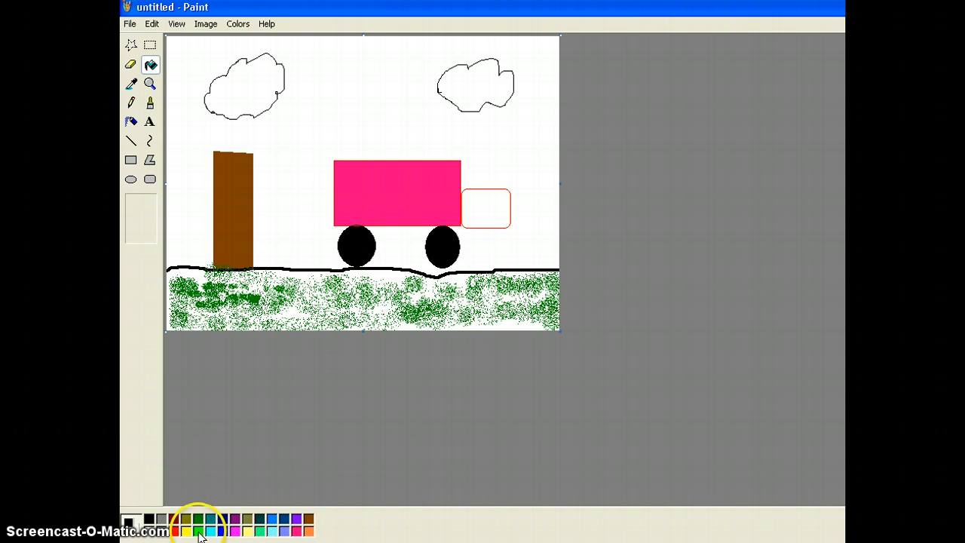
Step: Fill the rounded-rectangle cab with red
left_click(175, 531)
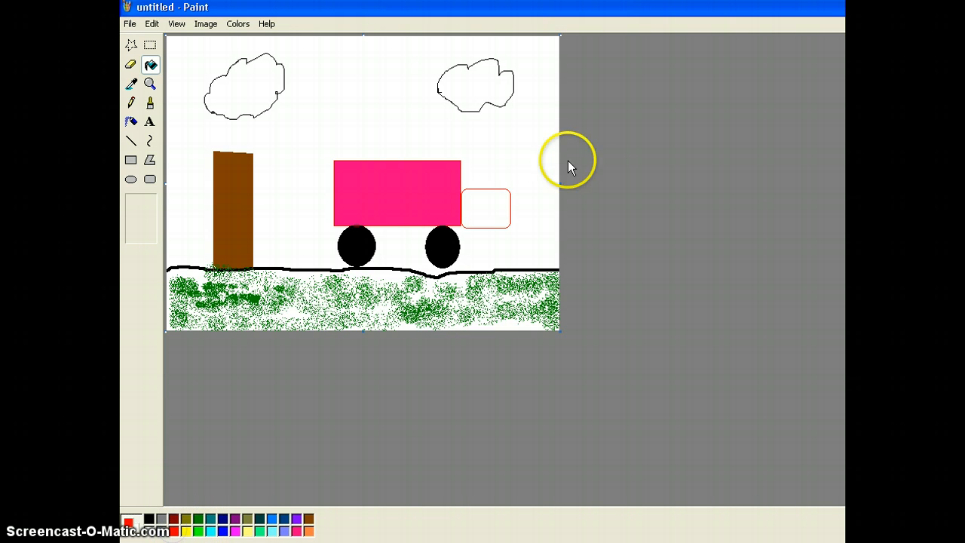
left_click(485, 198)
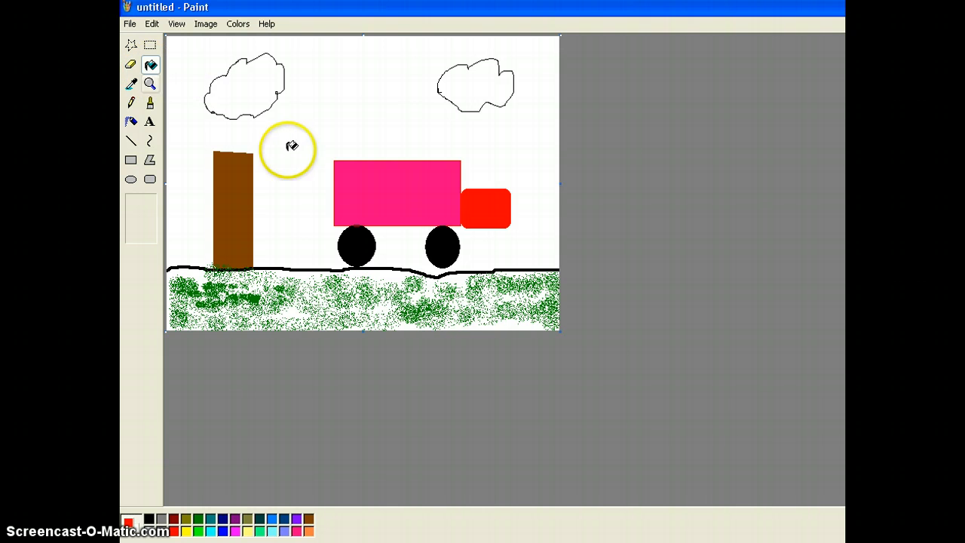
Step: Fill the sky area with cyan
left_click(210, 530)
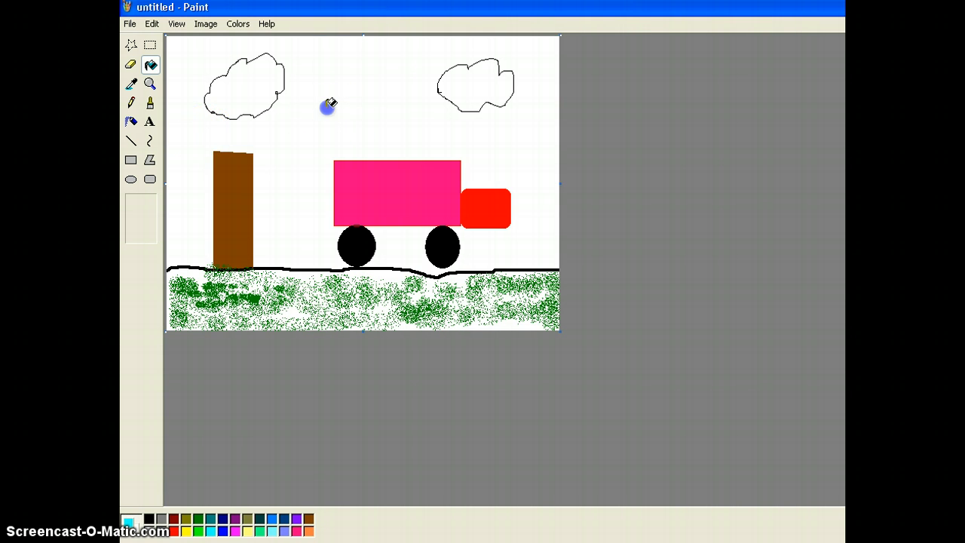
left_click(329, 104)
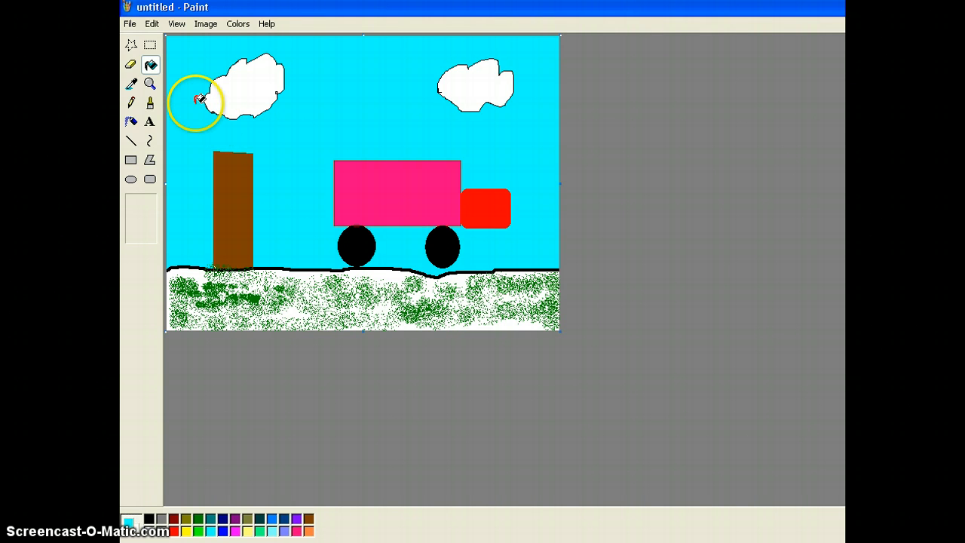
Step: Paint a third white cloud between the two existing clouds with the Eraser
left_click(130, 67)
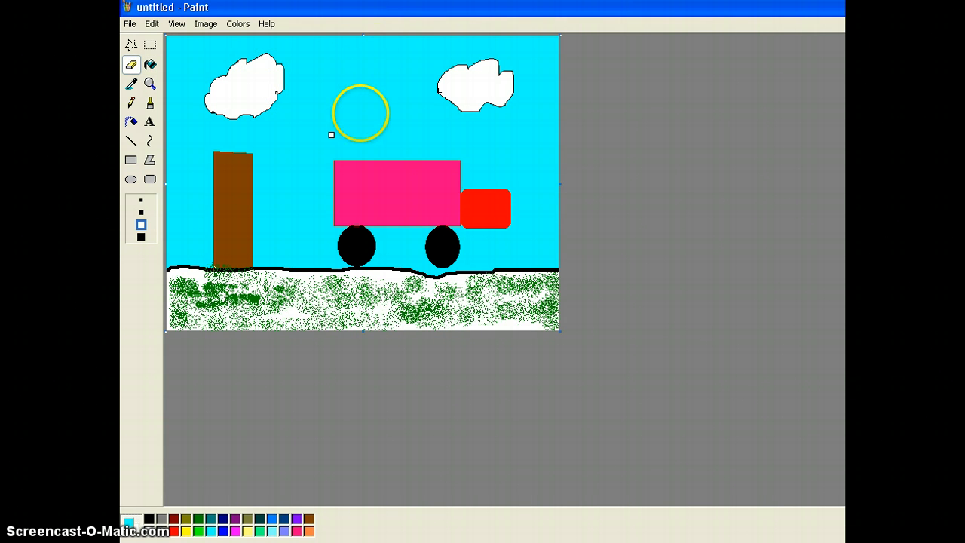
left_click(349, 97)
mouse_move(343, 86)
left_mouse_down()
mouse_move(349, 69)
mouse_move(387, 65)
mouse_move(392, 98)
mouse_move(361, 107)
mouse_move(349, 94)
left_mouse_up()
mouse_move(346, 85)
left_mouse_down()
mouse_move(372, 66)
mouse_move(382, 77)
mouse_move(381, 65)
mouse_move(389, 99)
mouse_move(362, 101)
mouse_move(378, 107)
mouse_move(359, 82)
mouse_move(372, 71)
mouse_move(355, 92)
mouse_move(367, 73)
mouse_move(385, 92)
mouse_move(380, 82)
mouse_move(366, 92)
mouse_move(383, 104)
mouse_move(387, 72)
mouse_move(371, 70)
mouse_move(371, 59)
mouse_move(373, 85)
left_mouse_up()
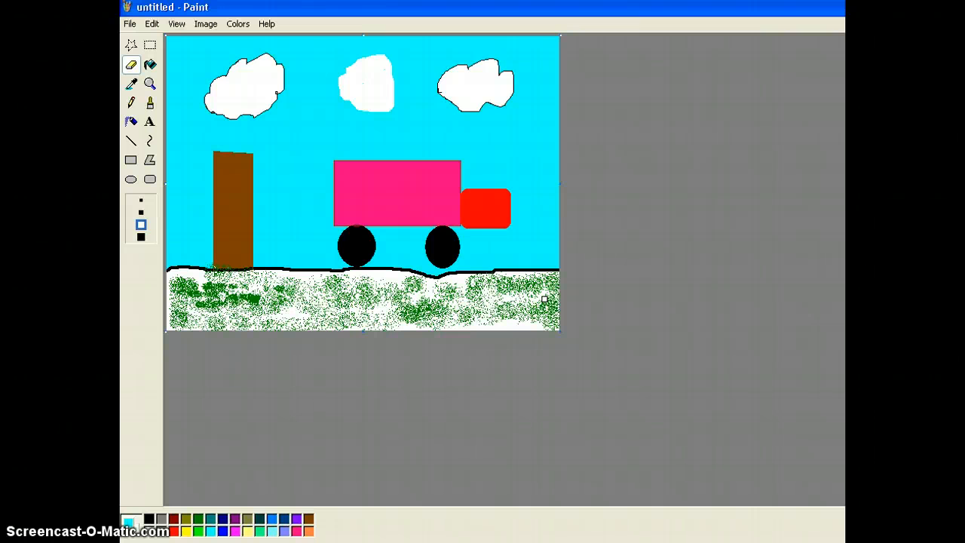
left_click(518, 305)
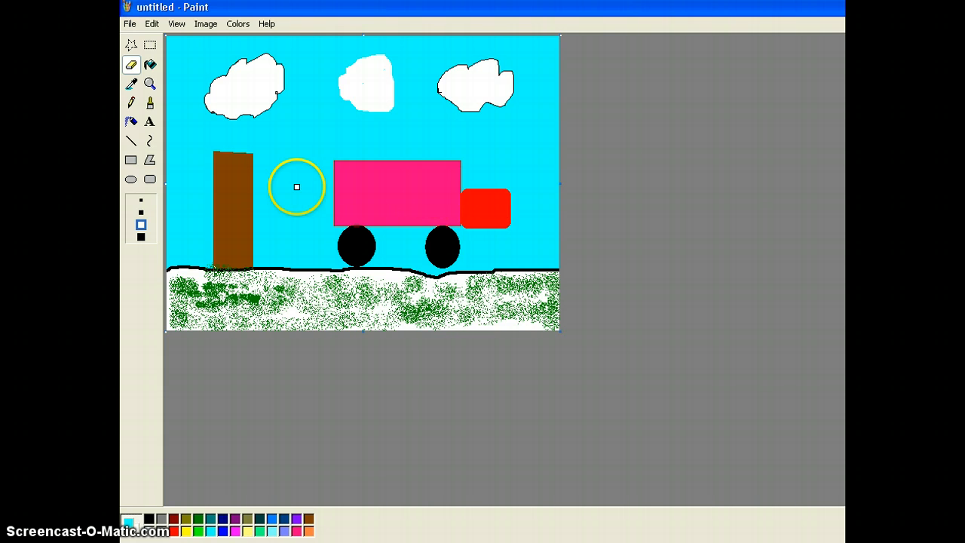
Step: Draw two stacked black rectangles on the cab as a window and a door
left_click(150, 84)
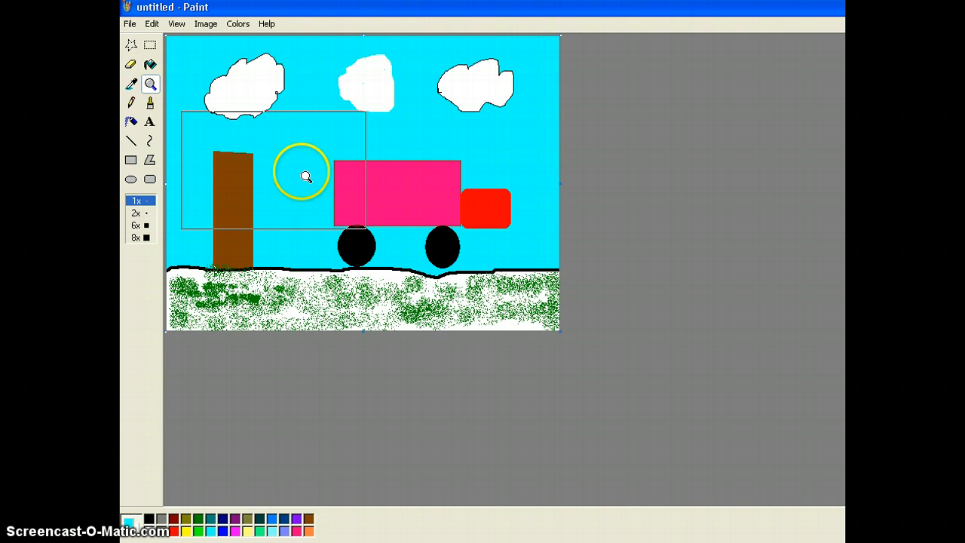
left_click(462, 205)
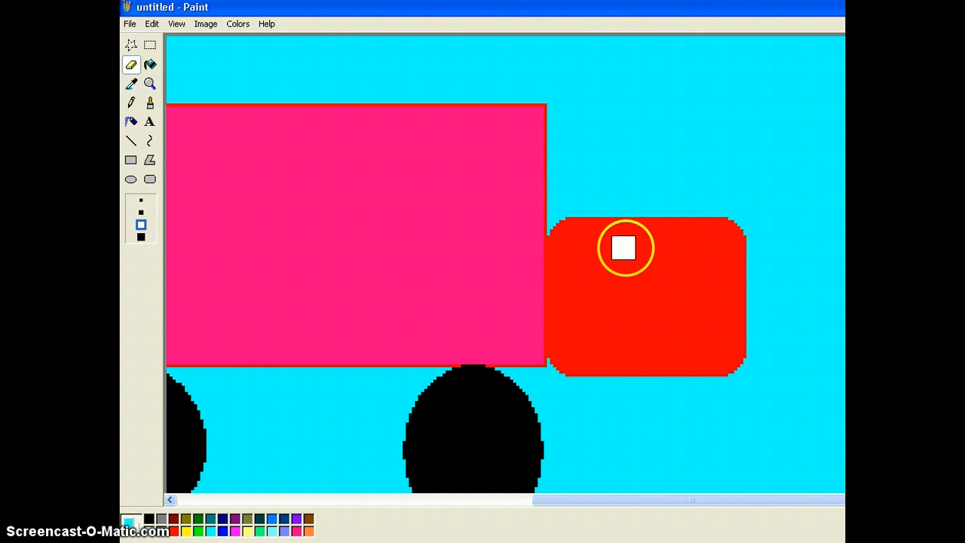
left_click(131, 160)
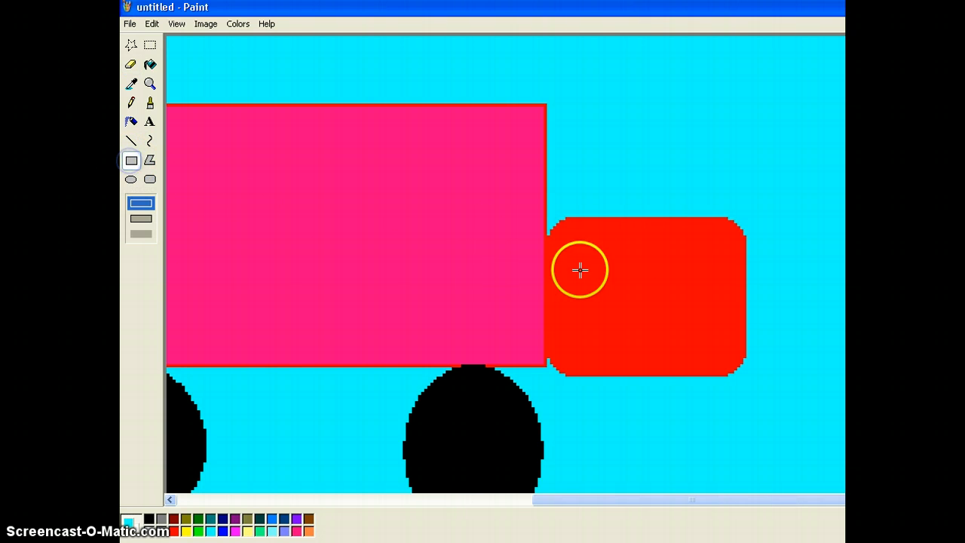
left_click(148, 519)
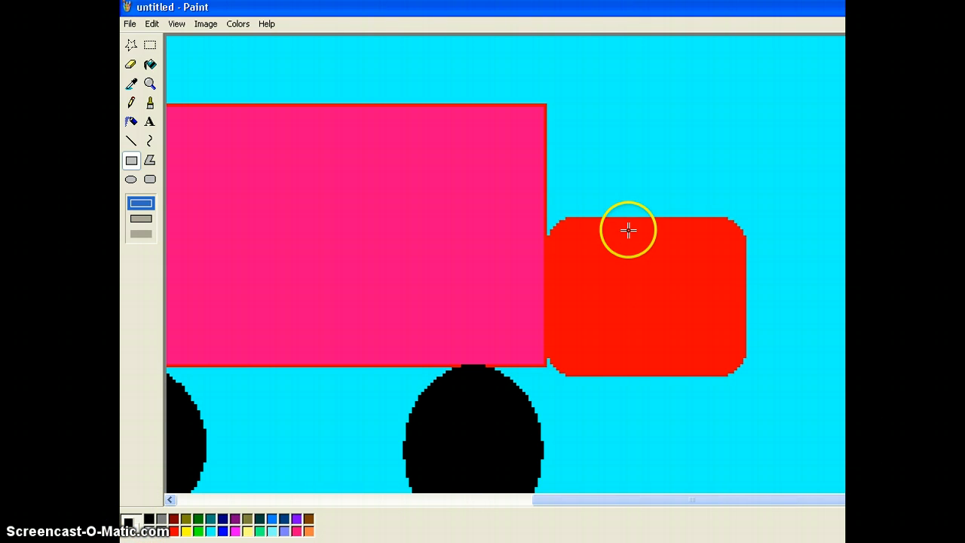
mouse_move(626, 229)
left_mouse_down()
mouse_move(642, 270)
mouse_move(723, 291)
left_mouse_up()
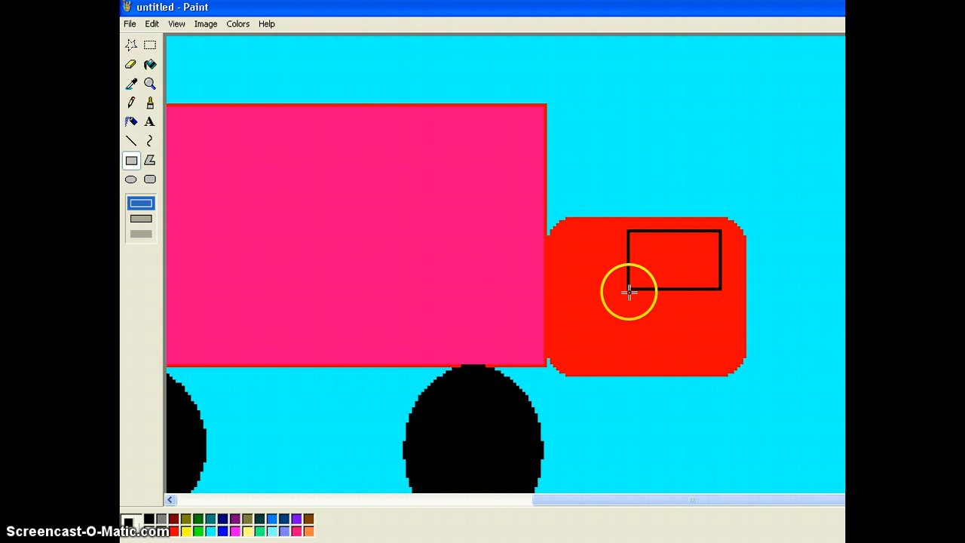
left_click_drag(629, 290, 722, 374)
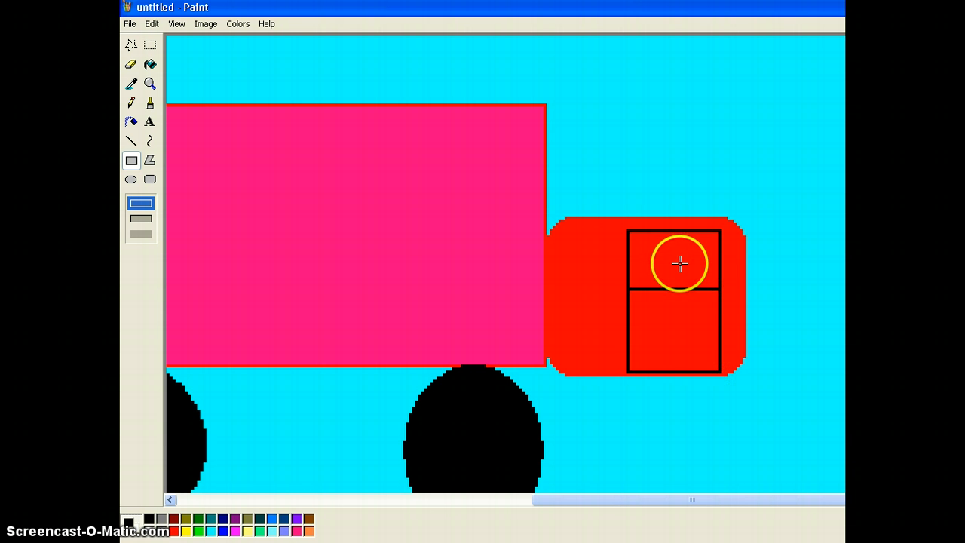
Step: Fill the cab window with white
left_click(152, 66)
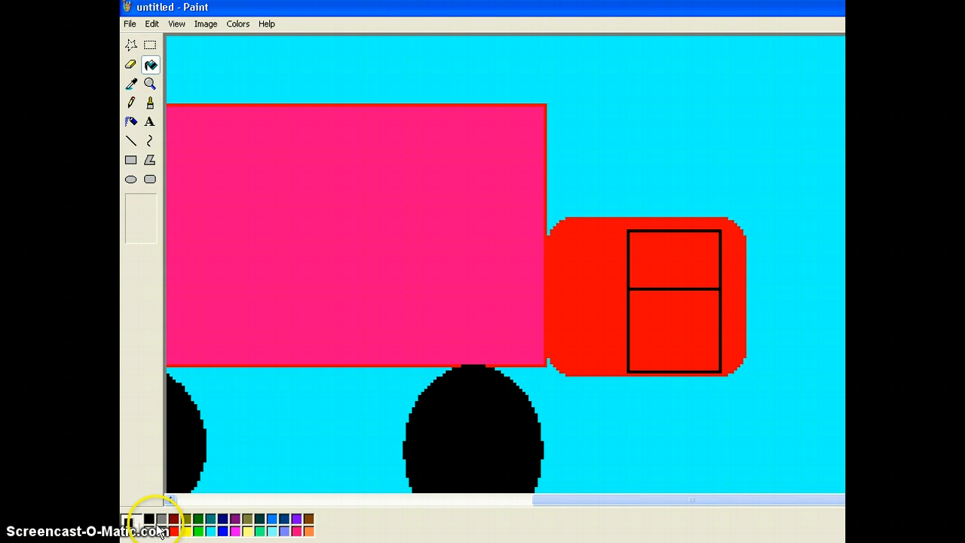
left_click(150, 532)
left_click(683, 243)
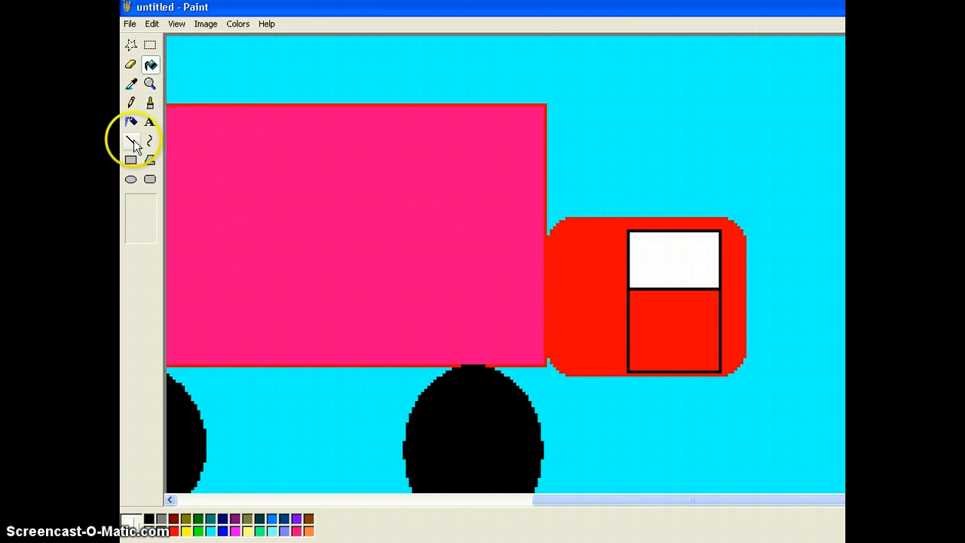
Step: Draw a small driver figure in the window with an ellipse head and pencil details
left_click(132, 179)
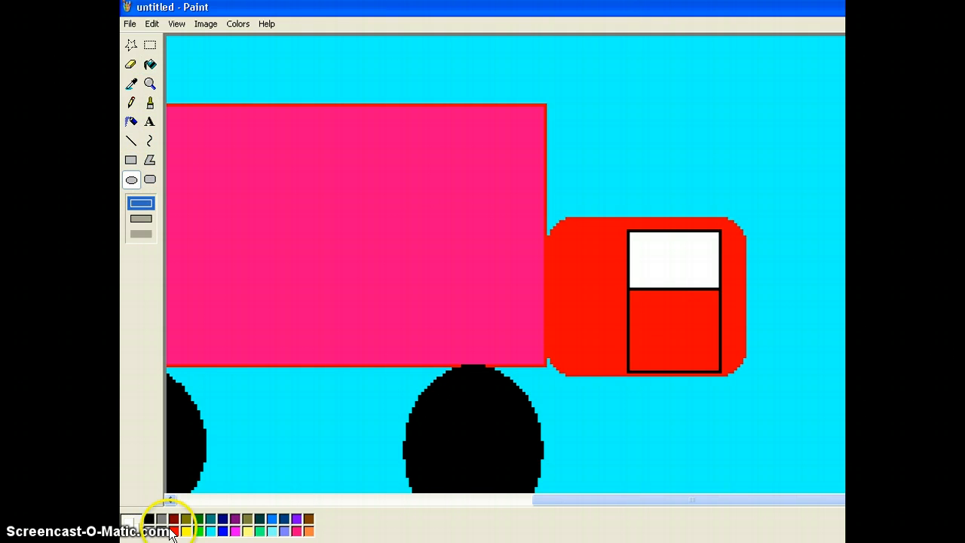
left_click(150, 519)
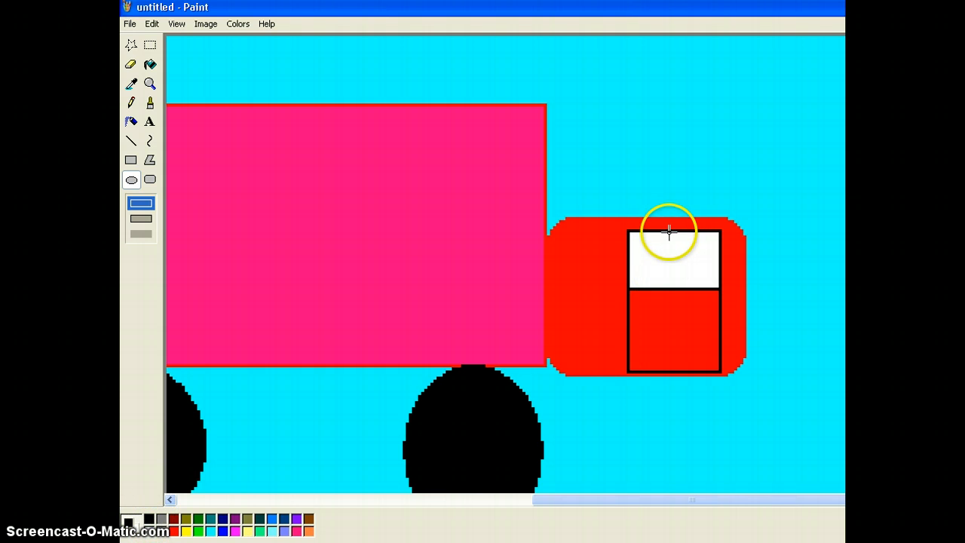
left_click_drag(663, 239, 674, 258)
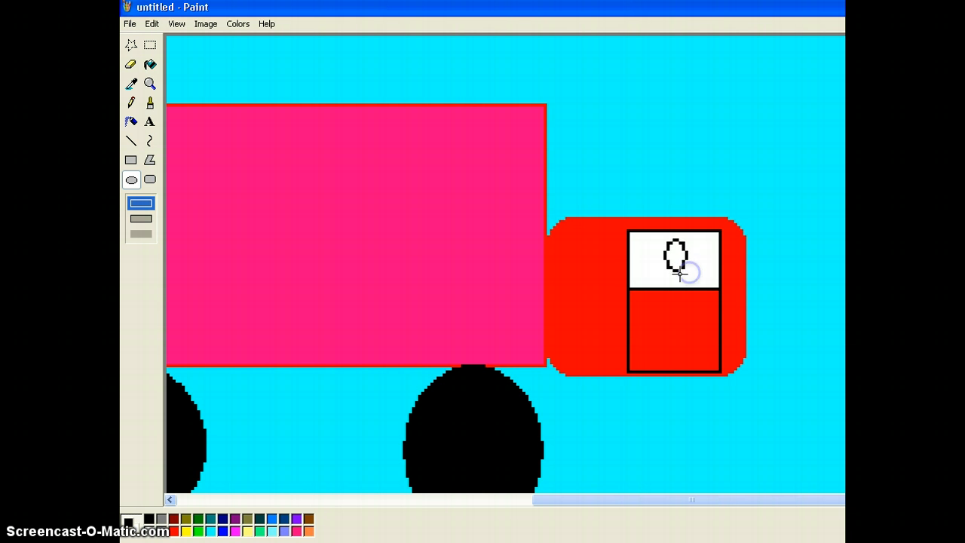
left_click(131, 102)
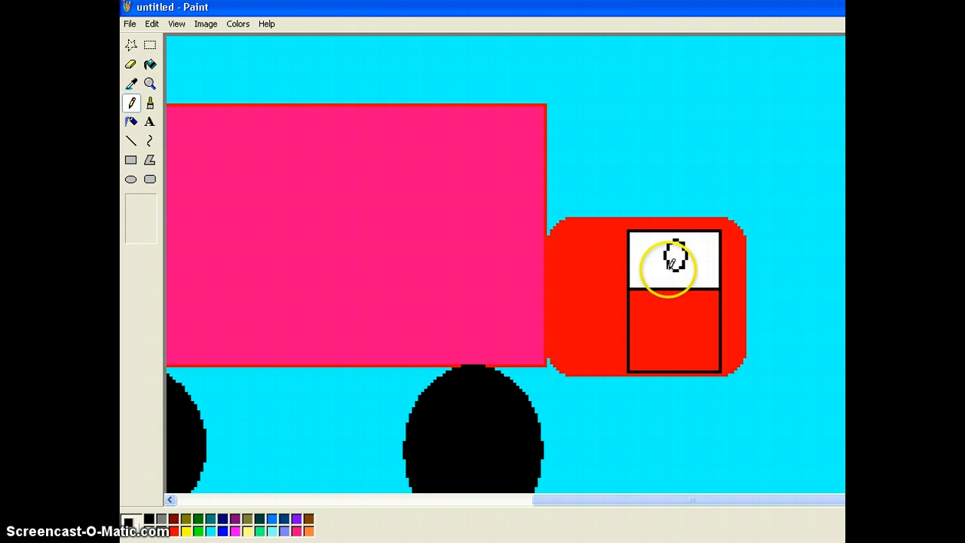
mouse_move(669, 269)
left_mouse_down()
mouse_move(661, 287)
mouse_move(684, 265)
mouse_move(685, 286)
left_mouse_up()
left_click_drag(675, 244, 677, 243)
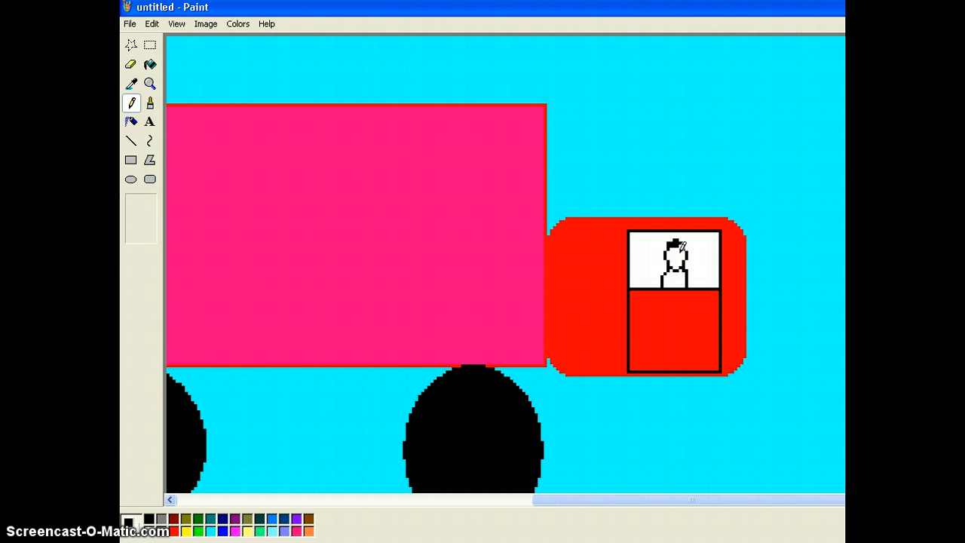
left_click(678, 252)
left_click_drag(678, 256, 676, 254)
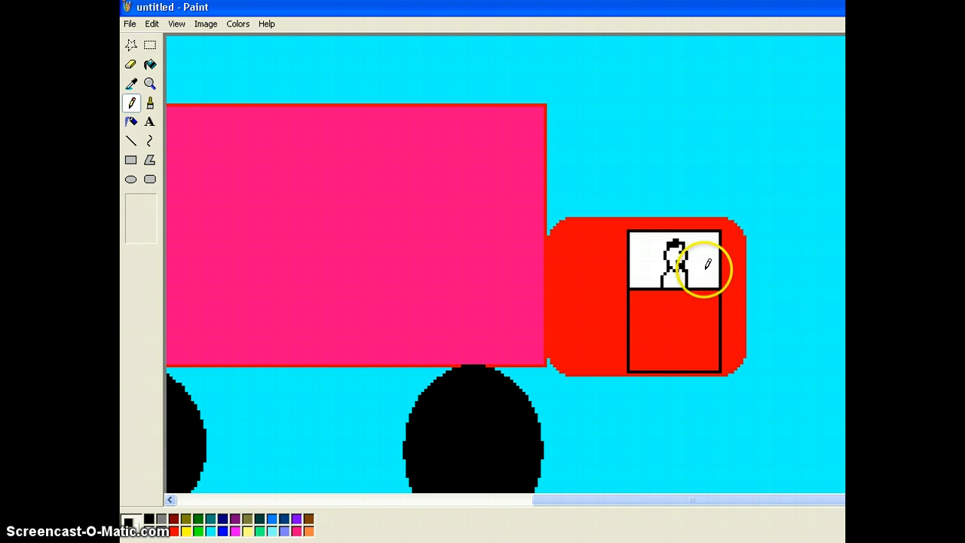
Step: Fill the window background cyan and the driver's body purple
left_click(150, 65)
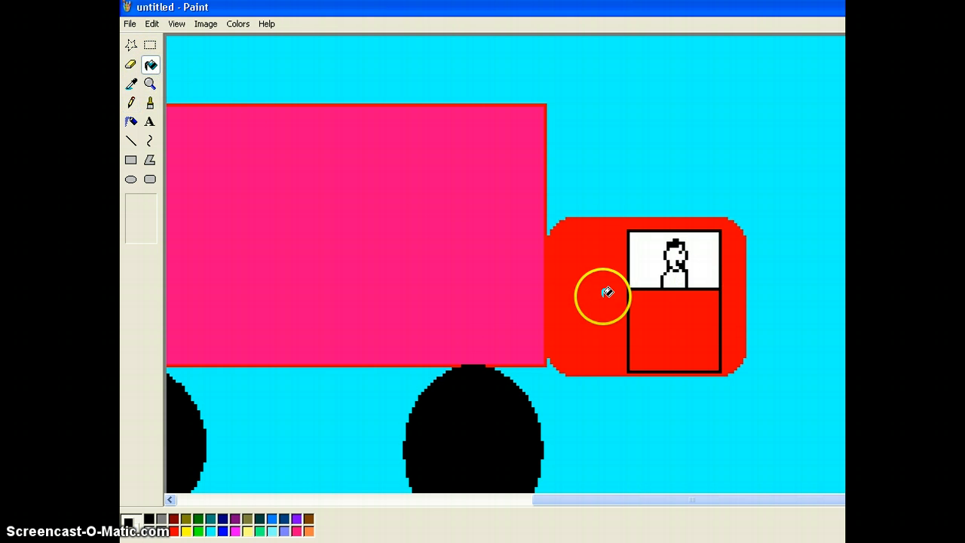
left_click(210, 530)
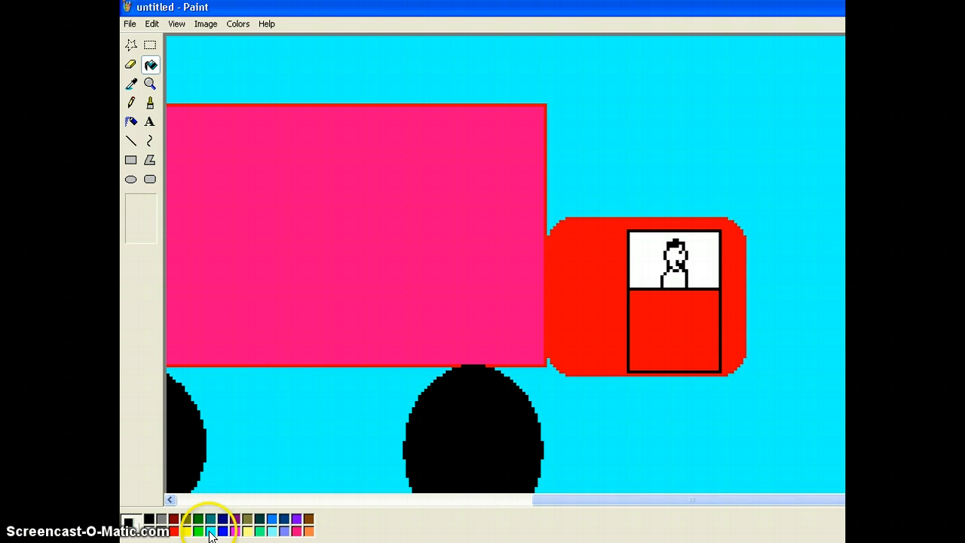
left_click(646, 254)
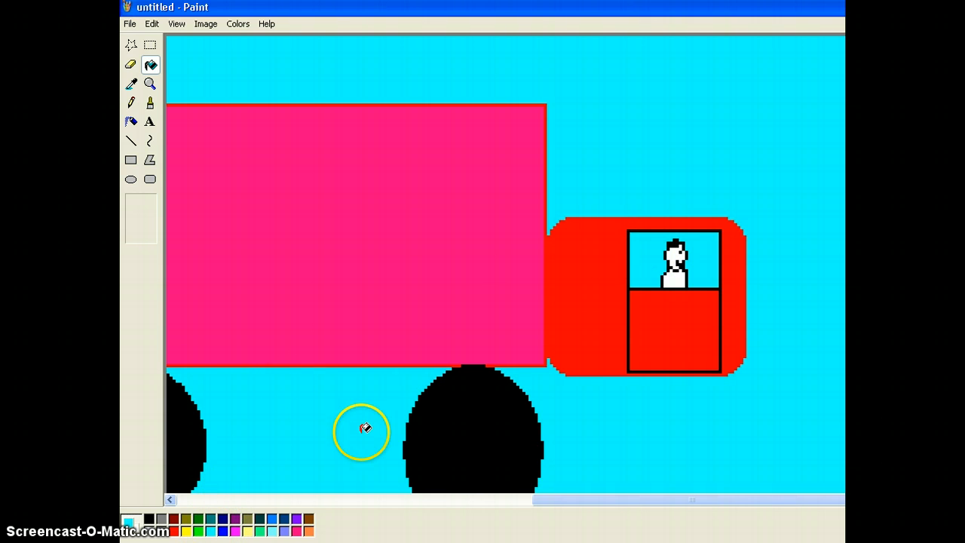
left_click(297, 518)
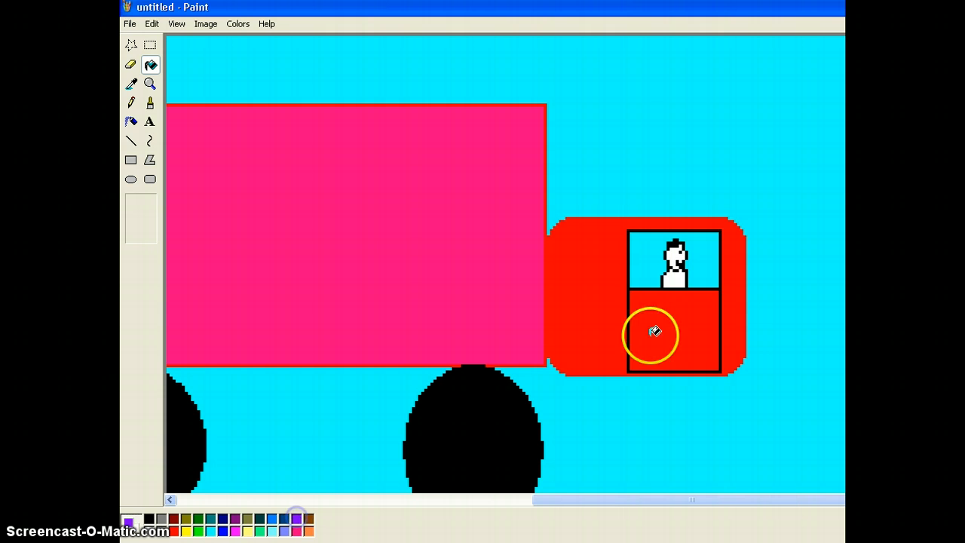
left_click(679, 280)
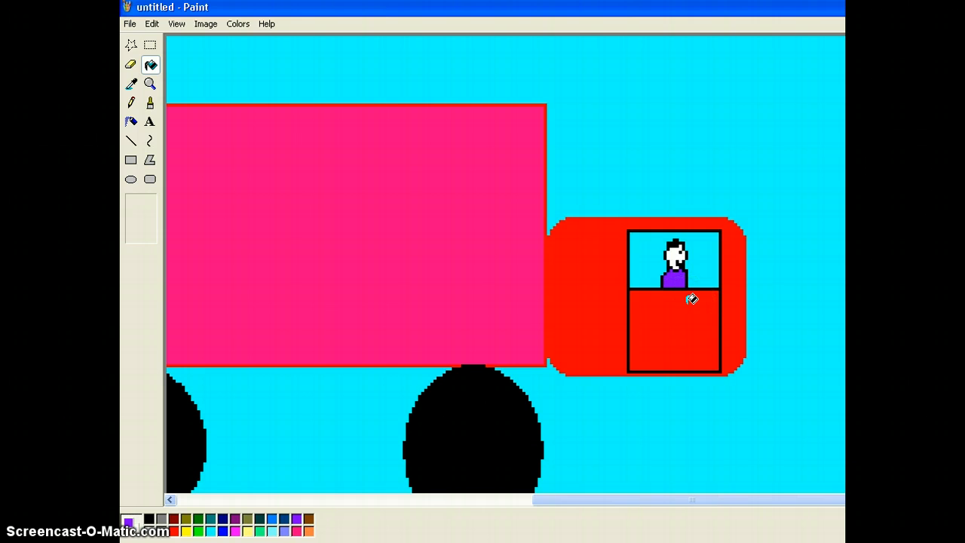
left_click(150, 84)
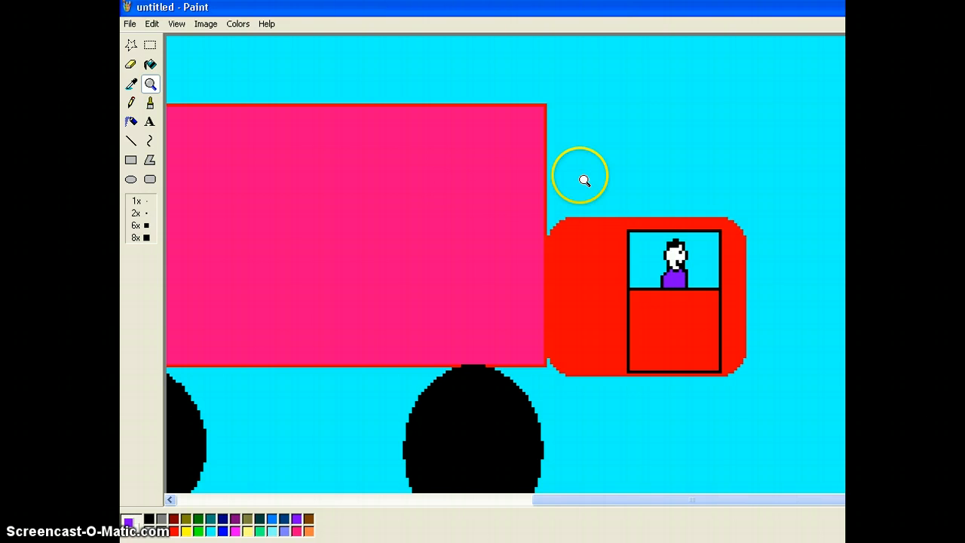
left_click(597, 176)
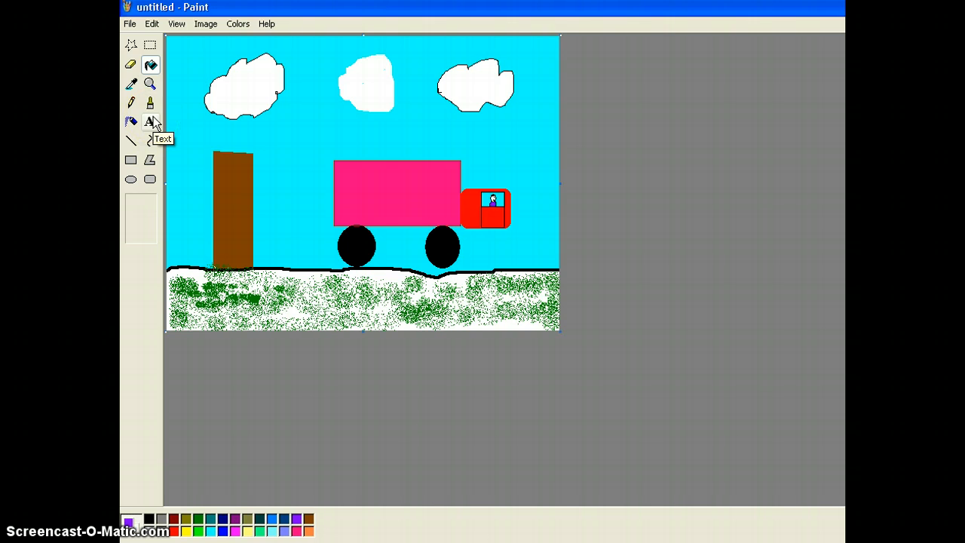
left_click(299, 206)
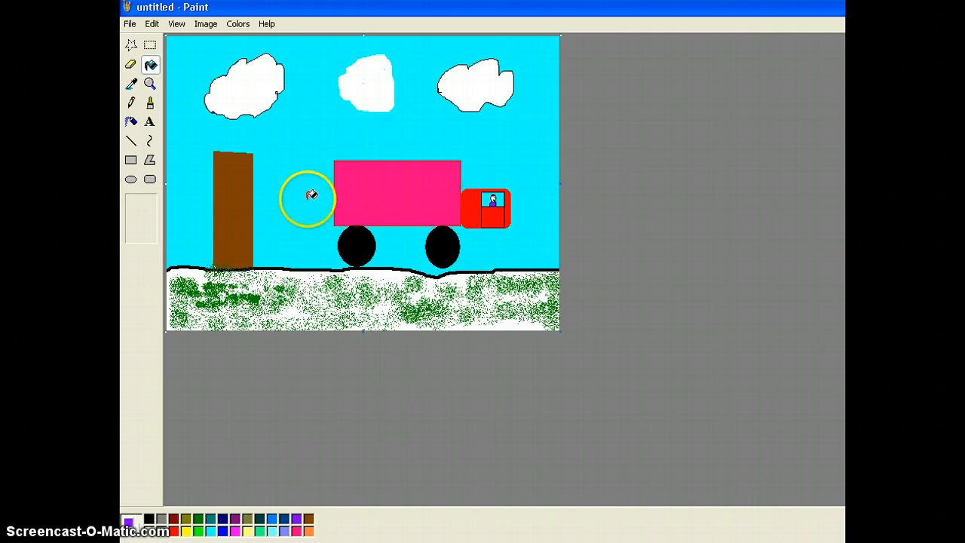
Step: Start a new blank picture without saving the current one
left_click(130, 25)
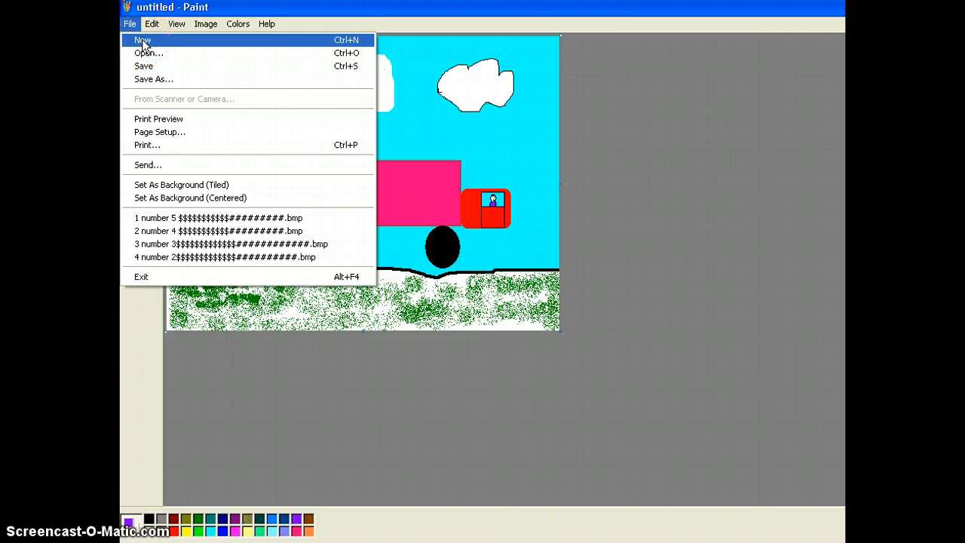
left_click(143, 41)
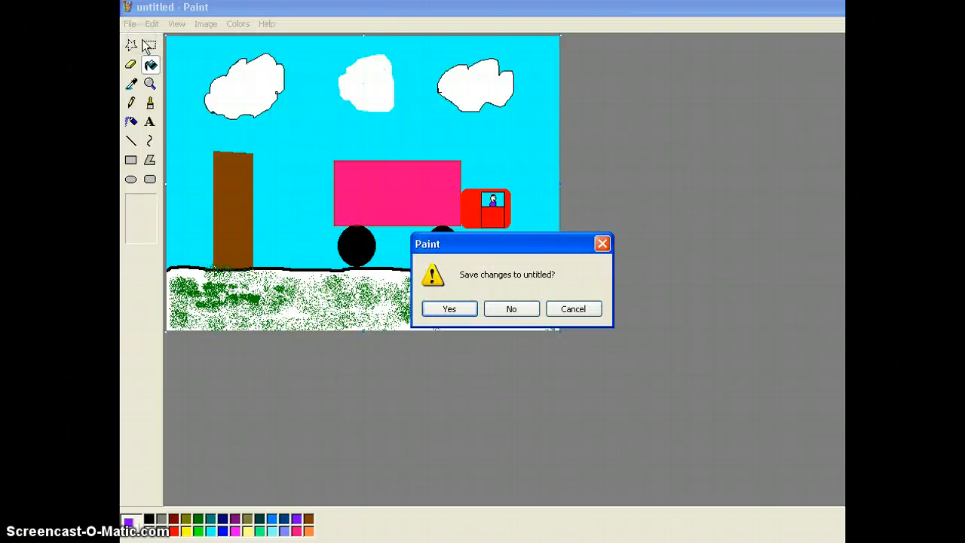
left_click(510, 309)
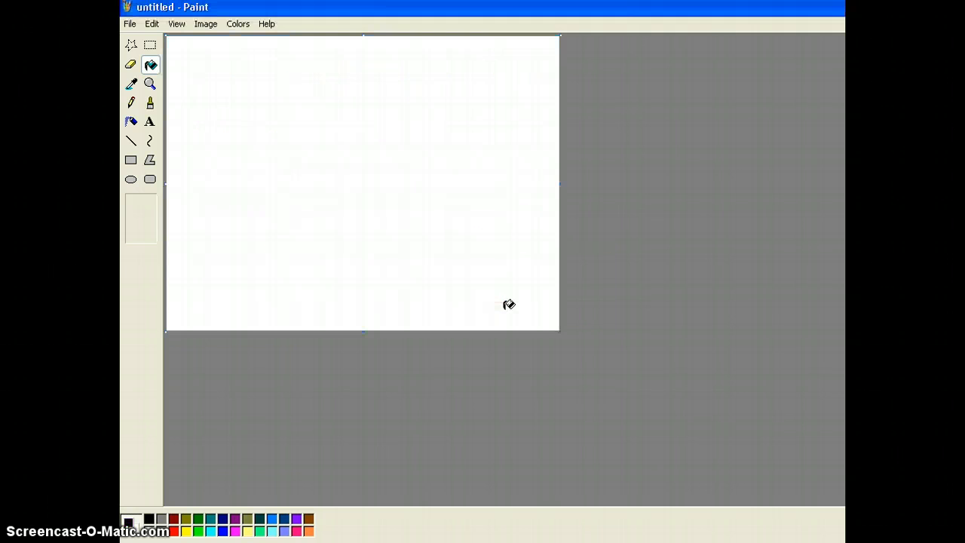
Step: Draw a face outline with the Brush and two oval eyes with the Ellipse tool
left_click(150, 103)
mouse_move(356, 71)
left_mouse_down()
mouse_move(290, 186)
mouse_move(307, 270)
mouse_move(444, 264)
mouse_move(452, 168)
mouse_move(427, 89)
mouse_move(354, 72)
left_mouse_up()
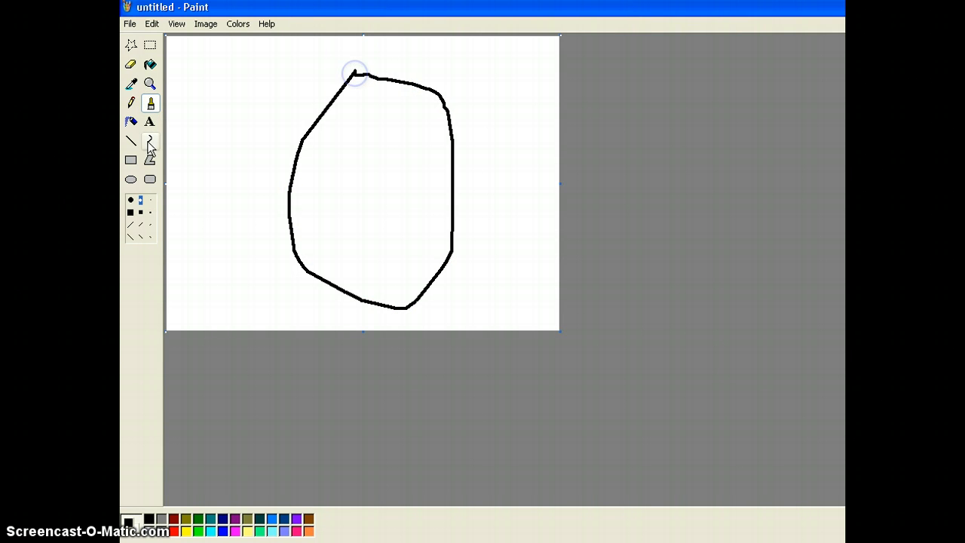
left_click(130, 181)
left_click_drag(316, 145, 366, 185)
left_click_drag(395, 157, 437, 188)
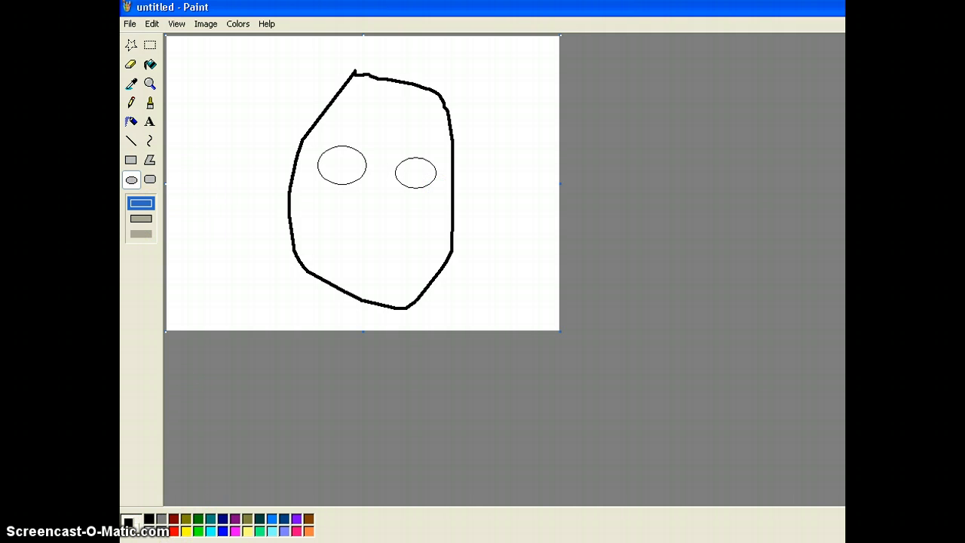
Step: Draw a red grinning mouth with the Brush and fill it with red
left_click(174, 531)
left_click(150, 103)
mouse_move(322, 204)
left_mouse_down()
mouse_move(355, 241)
mouse_move(408, 242)
mouse_move(429, 200)
mouse_move(408, 276)
mouse_move(353, 270)
mouse_move(326, 216)
left_mouse_up()
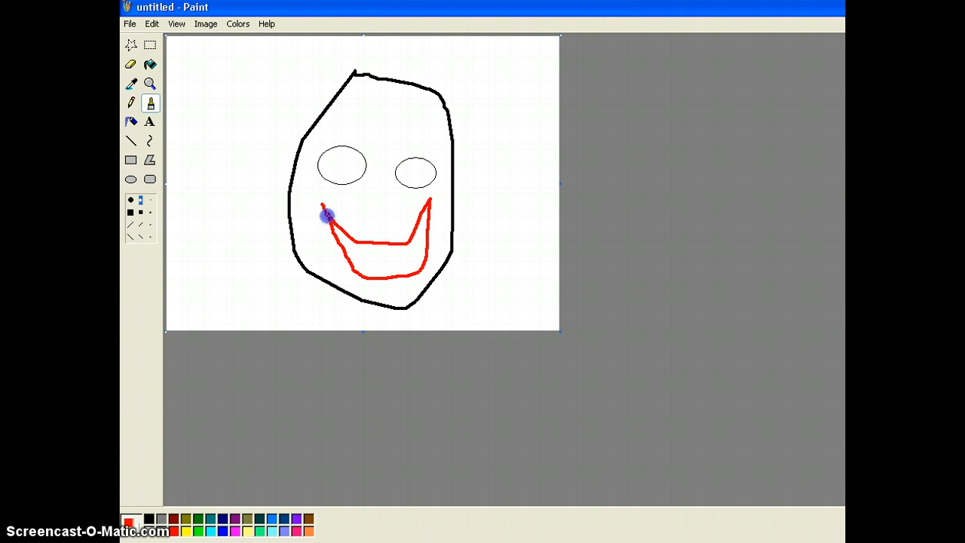
left_click(150, 65)
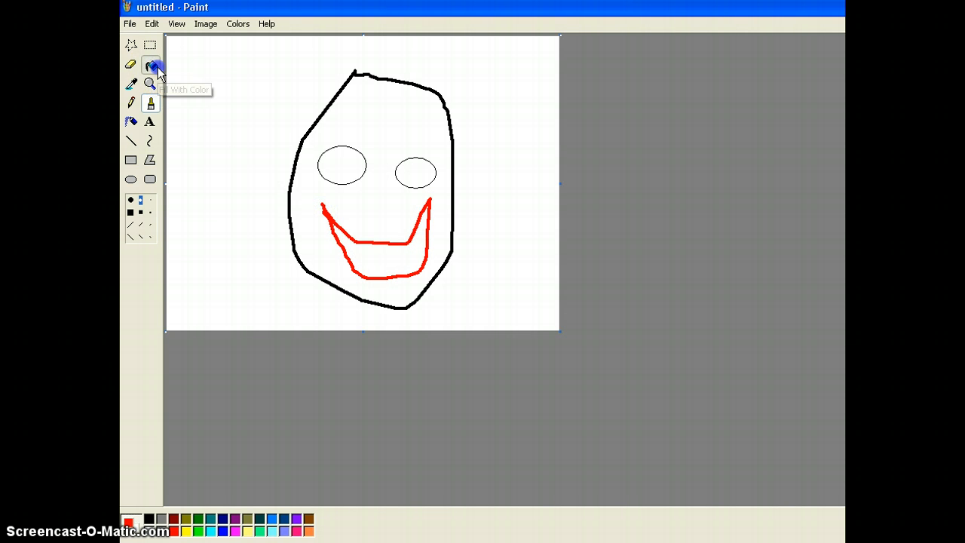
left_click(367, 244)
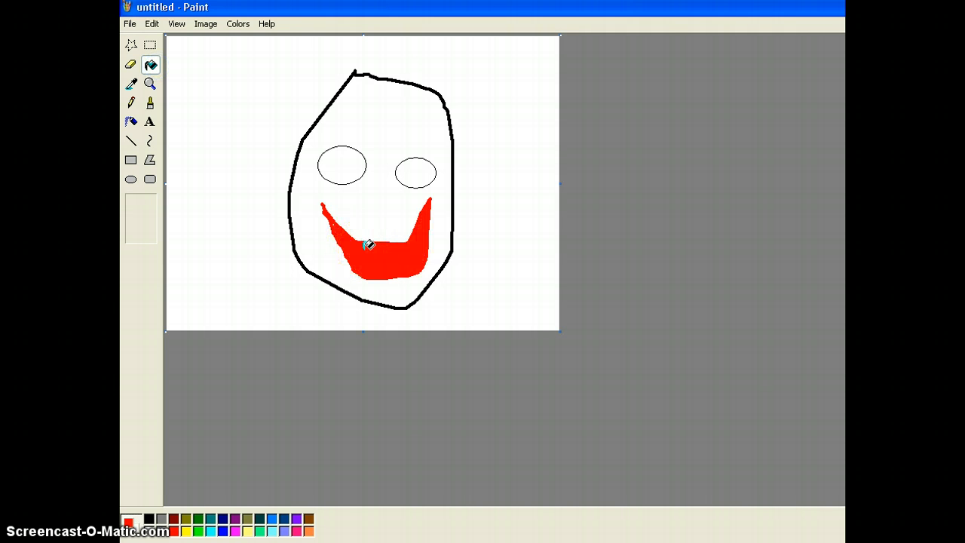